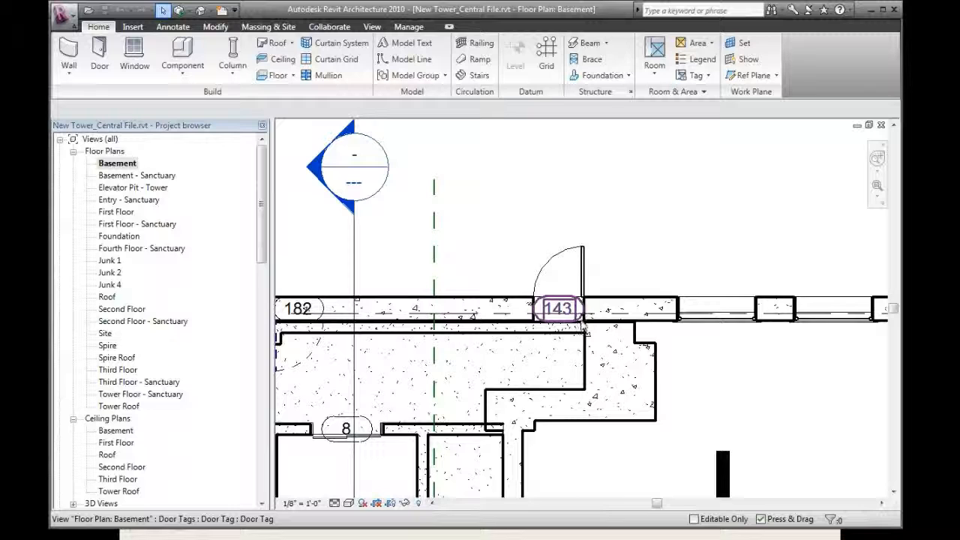
# - Move door tag 143 out of the wall to a clear spot above and left of the door swing
pyautogui.moveTo(574, 304); pyautogui.dragTo(536, 216)
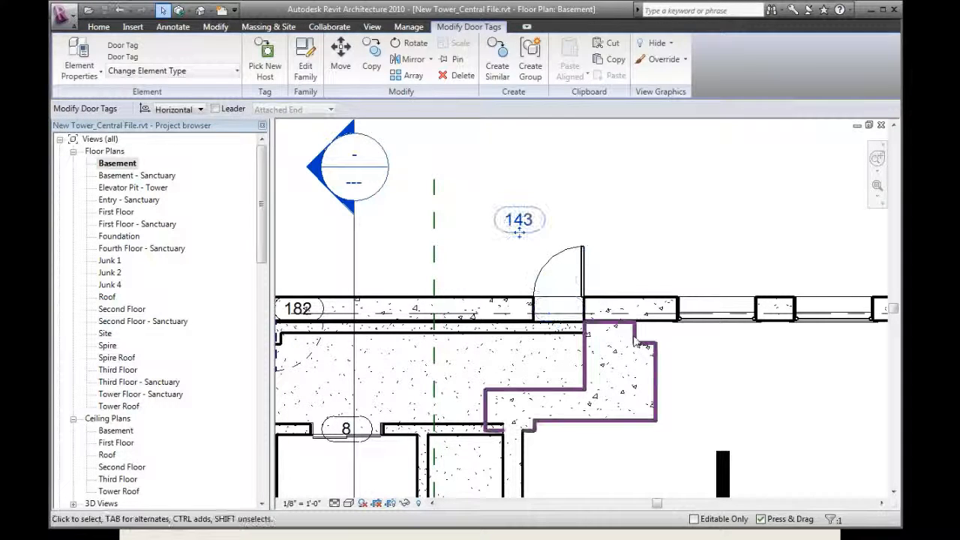
pyautogui.click(656, 360)
pyautogui.click(709, 373)
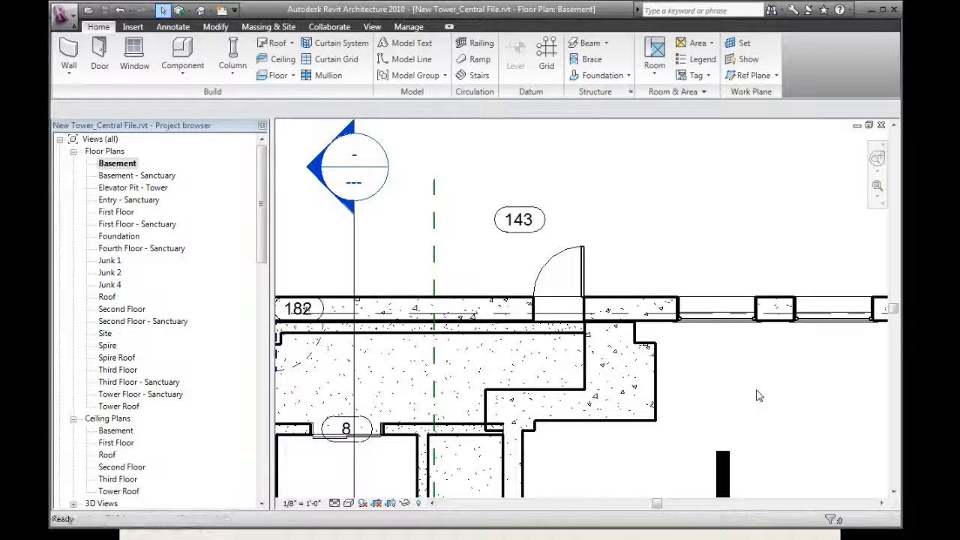
# - Open the Object Styles settings through the Basement plan's Visibility/Graphic Overrides
pyautogui.press('v')
pyautogui.press('g')
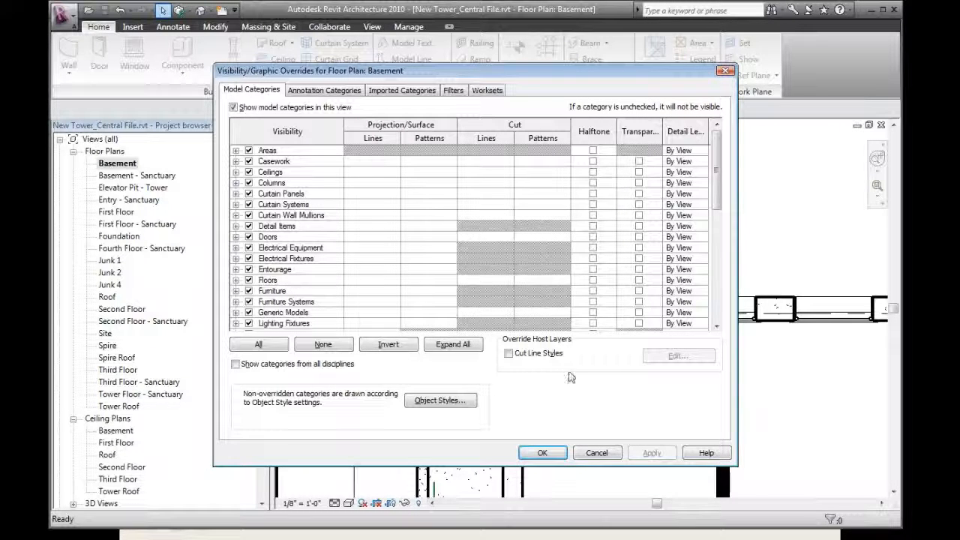
pyautogui.click(467, 402)
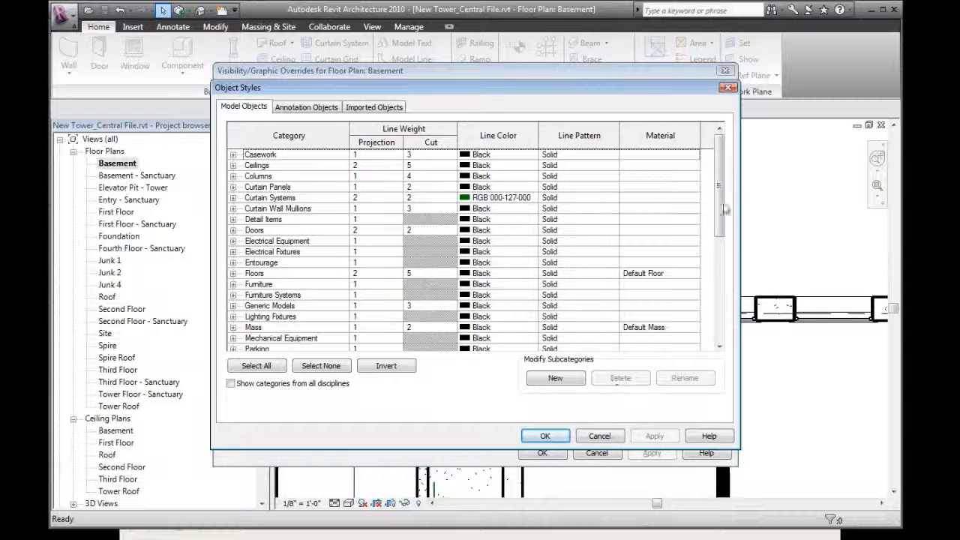
pyautogui.moveTo(725, 210)
pyautogui.mouseDown()
pyautogui.moveTo(732, 312)
pyautogui.moveTo(728, 205)
pyautogui.mouseUp()
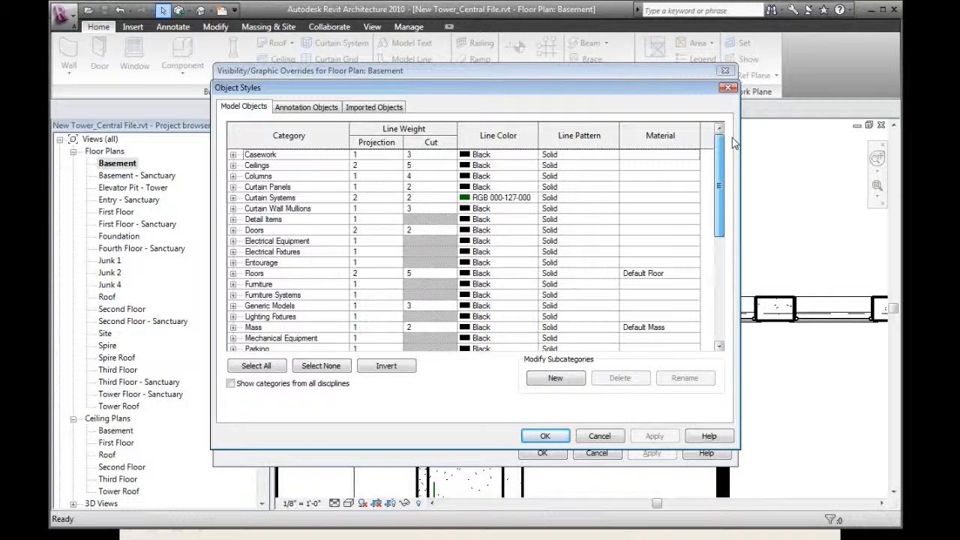
# - Expand the model categories from Casework through Detail Items to examine their subcategory line weights, colors and patterns
pyautogui.click(232, 154)
pyautogui.click(232, 155)
pyautogui.click(233, 175)
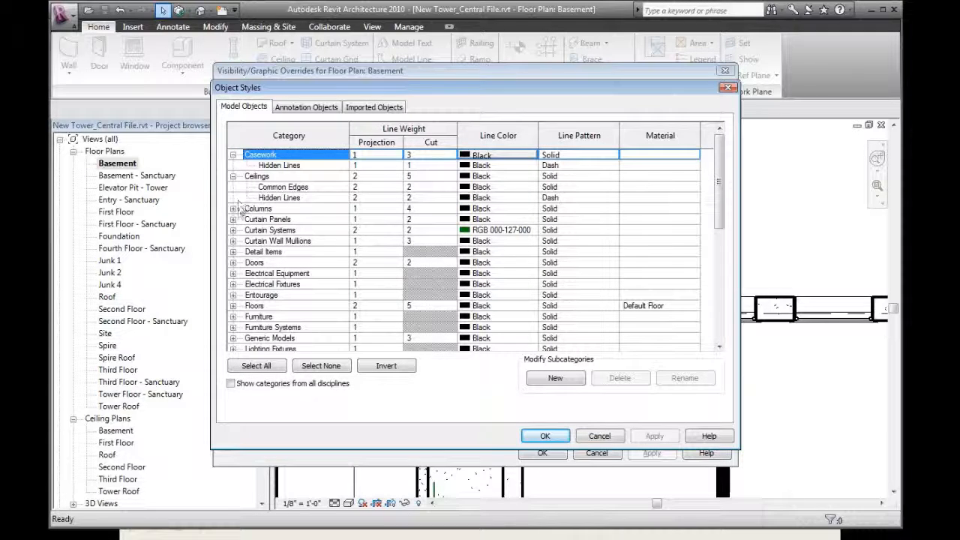
pyautogui.click(233, 208)
pyautogui.click(233, 209)
pyautogui.click(233, 231)
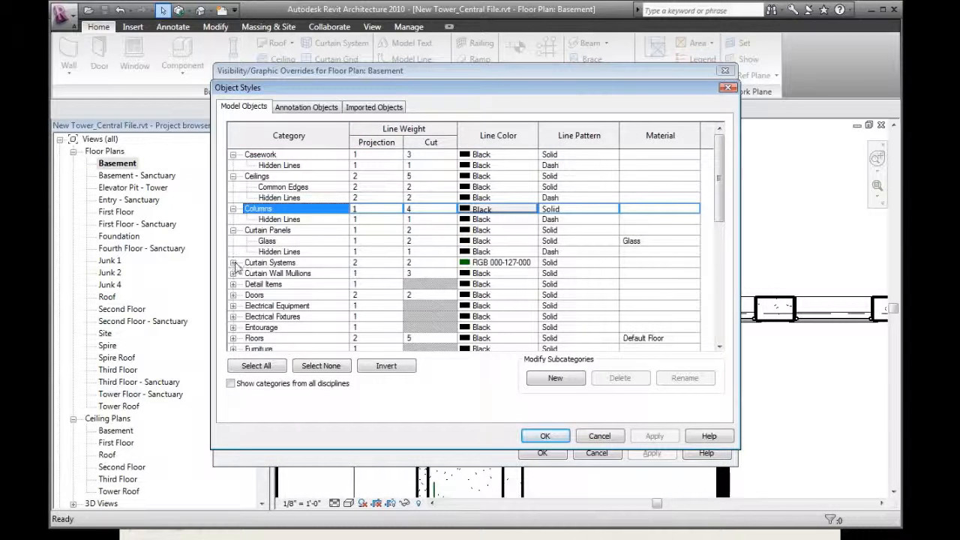
pyautogui.click(233, 263)
pyautogui.click(232, 284)
pyautogui.click(232, 306)
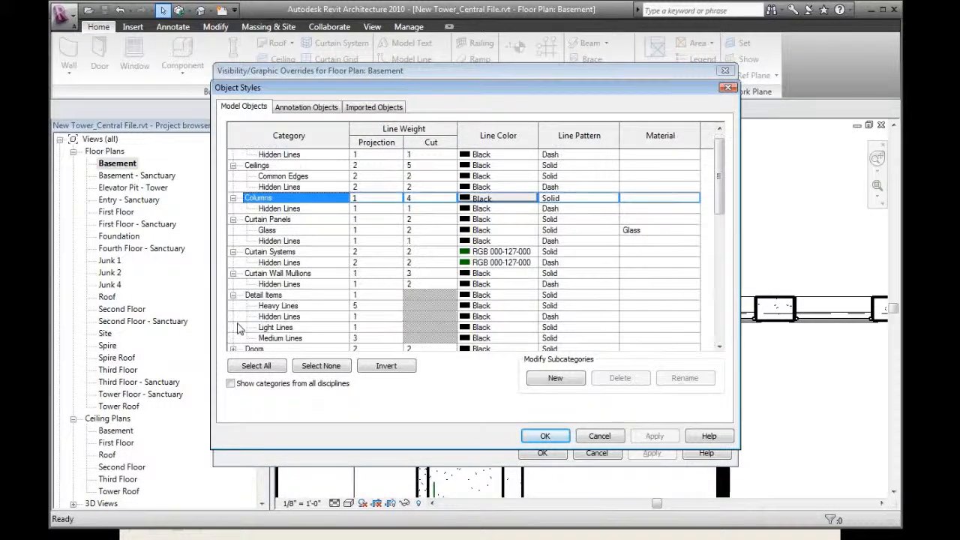
# - Open the Casework projection line weight for editing, and cancel out of Object Styles and Visibility/Graphic Overrides
pyautogui.click(379, 159)
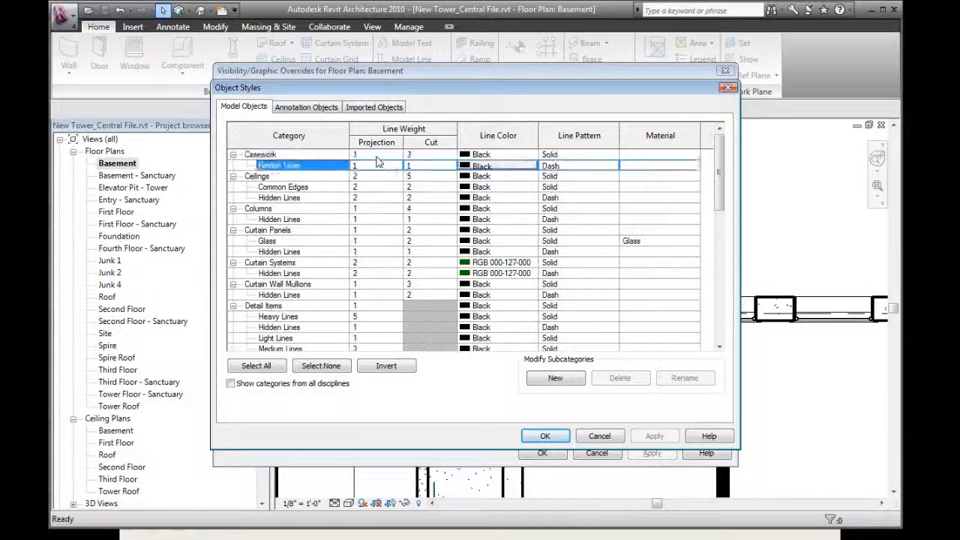
pyautogui.click(377, 154)
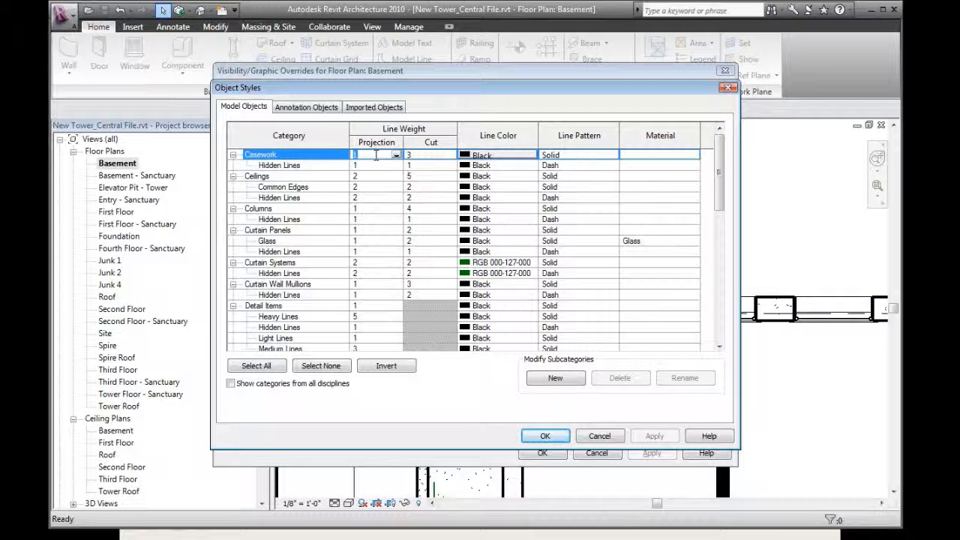
pyautogui.press('Escape')
pyautogui.press('Escape')
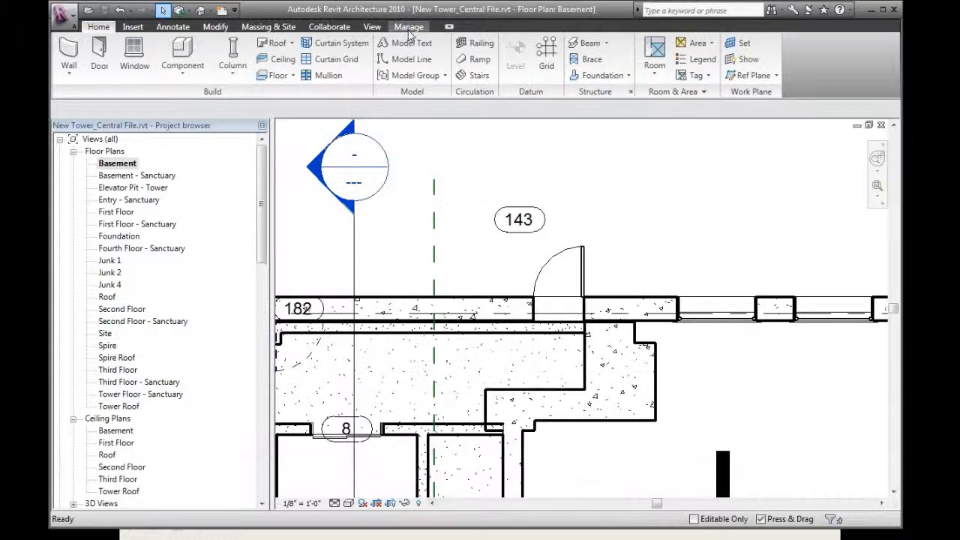
# - Try a width of 0.0035" for model line weight 1 at the 1" = 1'-0" scale, and cancel the Line Weights changes
pyautogui.click(409, 28)
pyautogui.click(304, 85)
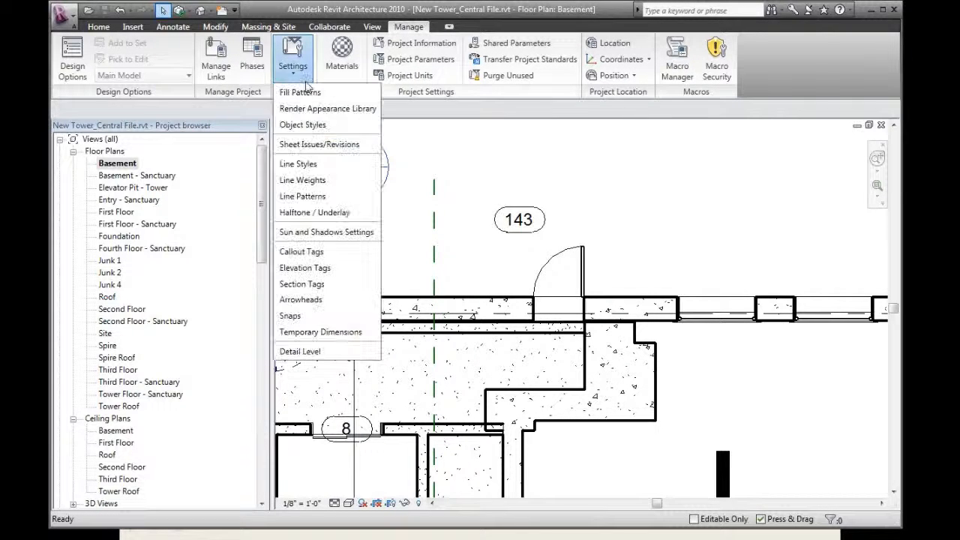
pyautogui.click(574, 214)
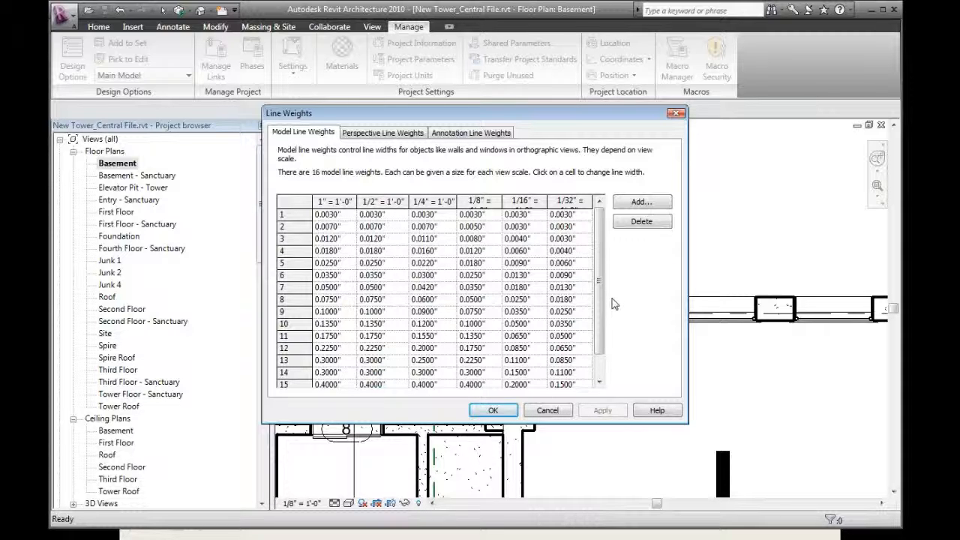
pyautogui.click(347, 215)
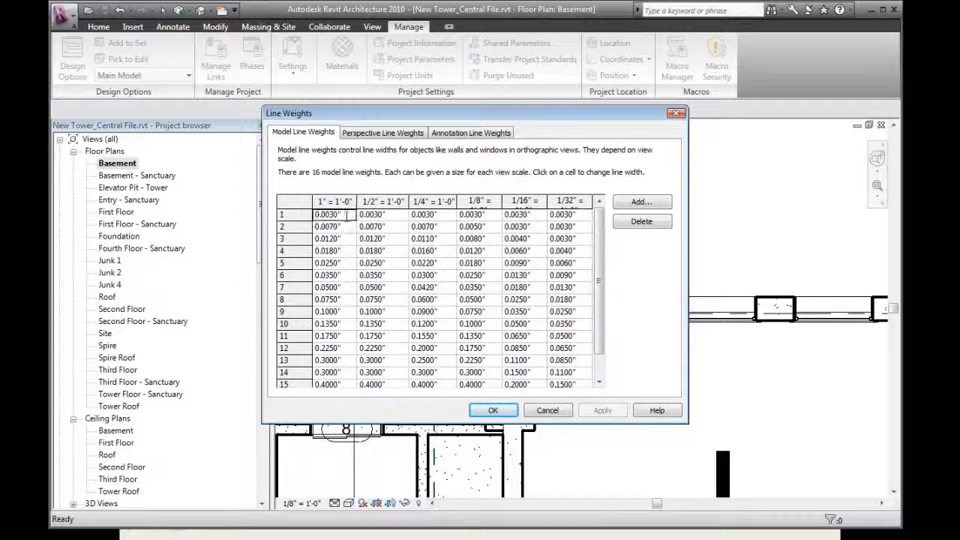
pyautogui.moveTo(340, 215)
pyautogui.mouseDown()
pyautogui.moveTo(315, 216)
pyautogui.moveTo(335, 217)
pyautogui.mouseUp()
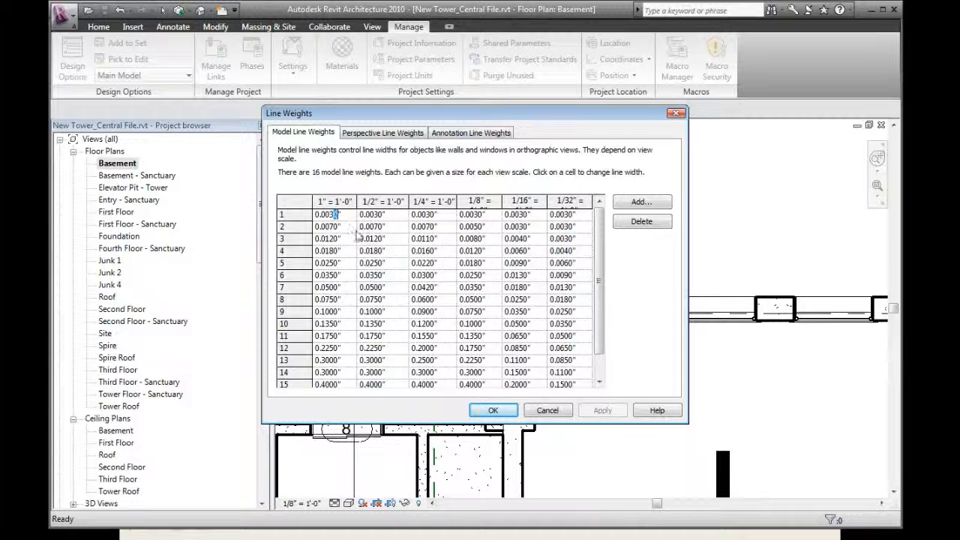
pyautogui.write('5')
pyautogui.click(415, 268)
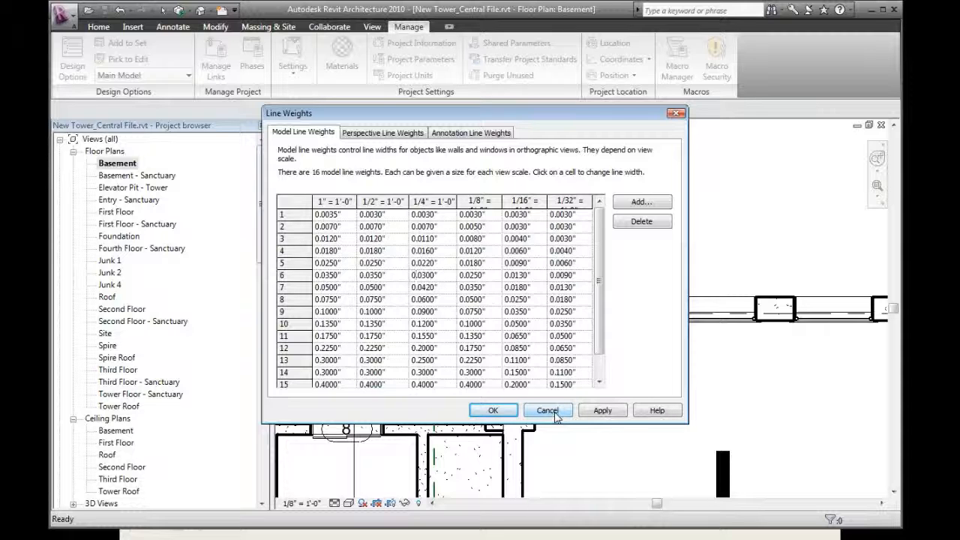
pyautogui.click(556, 418)
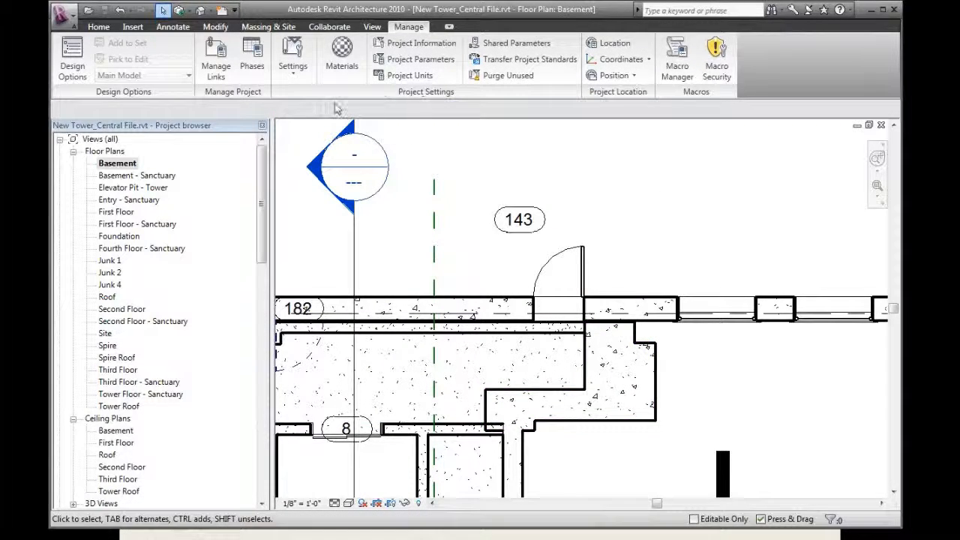
# - Open the project's Object Styles and expand the Casework, Ceilings and Columns model categories
pyautogui.click(293, 58)
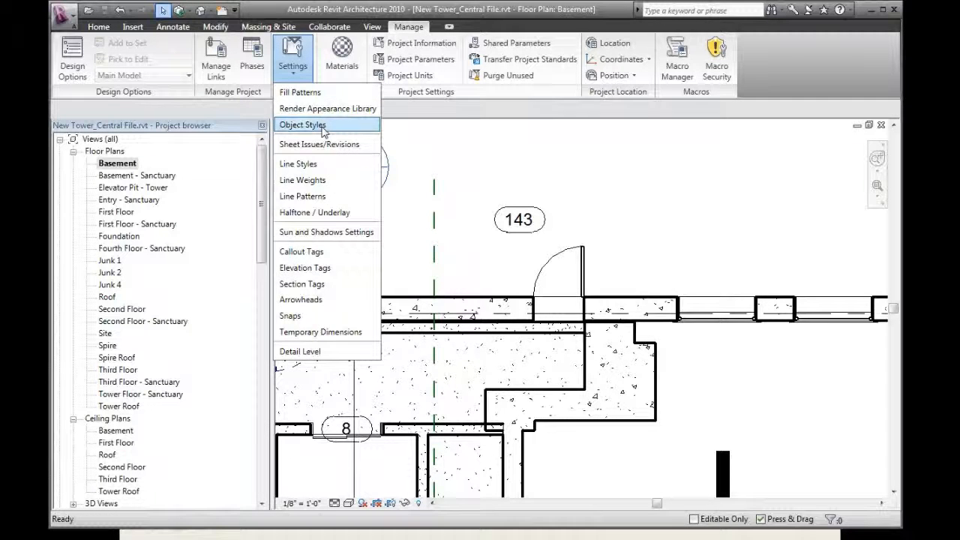
pyautogui.click(323, 126)
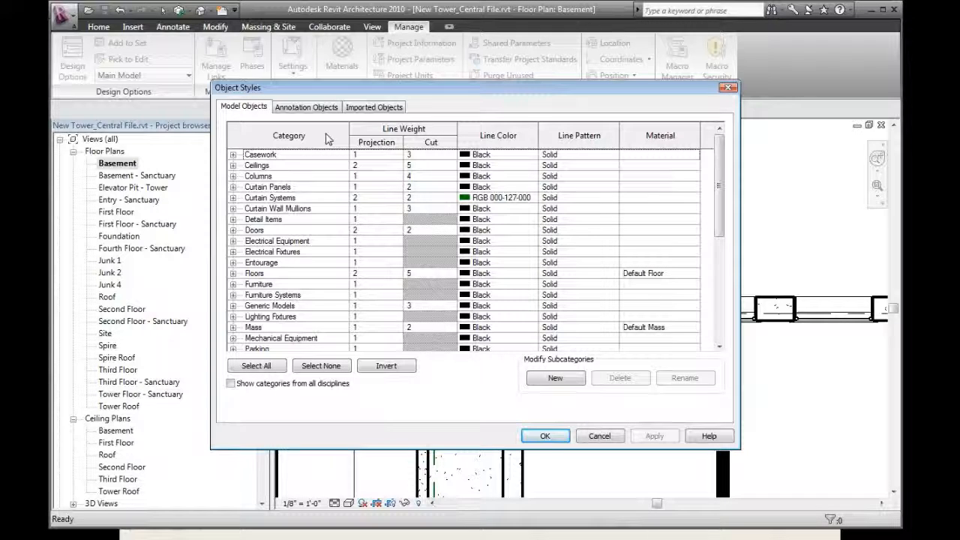
pyautogui.click(232, 155)
pyautogui.press('Down')
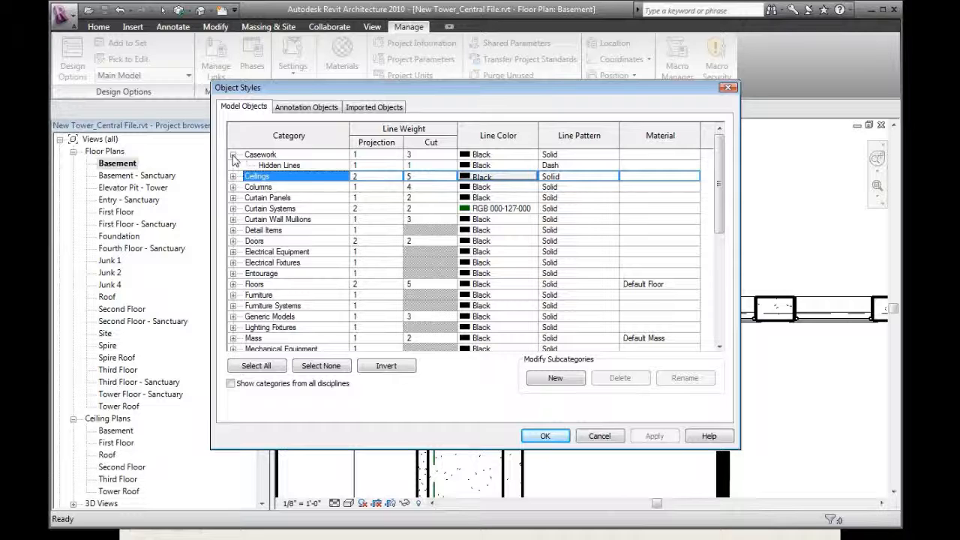
pyautogui.press('Right')
pyautogui.press('Down')
pyautogui.press('Down')
pyautogui.press('Down')
pyautogui.press('Right')
pyautogui.press('Down')
pyautogui.press('Down')
pyautogui.press('Down')
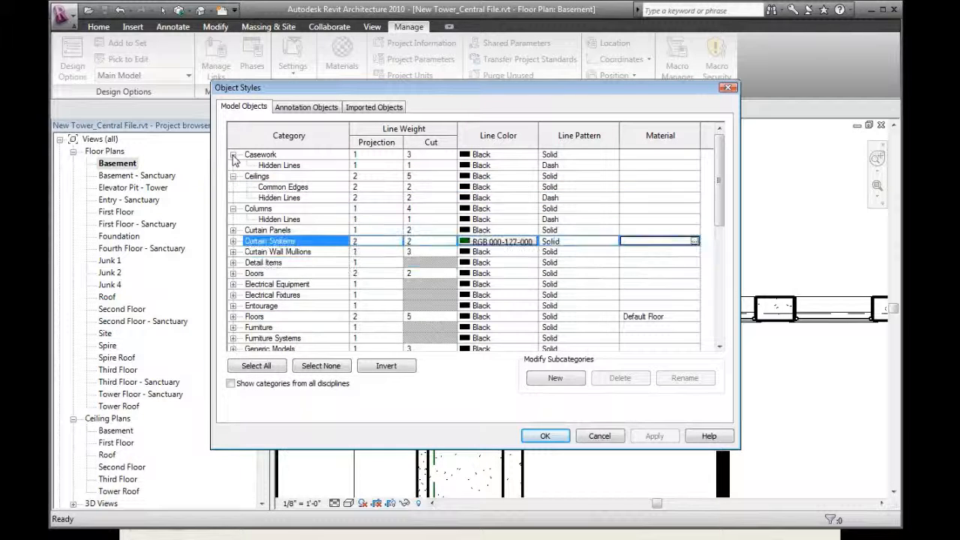
pyautogui.press('Up')
pyautogui.press('Left')
pyautogui.press('Left')
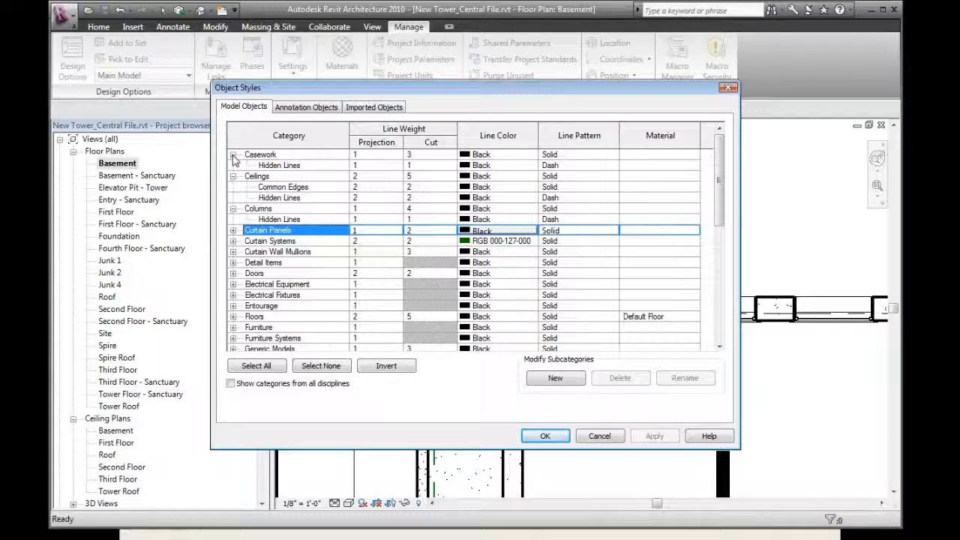
# - Expand the Curtain Panels, Curtain Systems, Curtain Wall Mullions and Detail Items categories
pyautogui.press('Right')
pyautogui.press('Down')
pyautogui.press('Down')
pyautogui.press('Down')
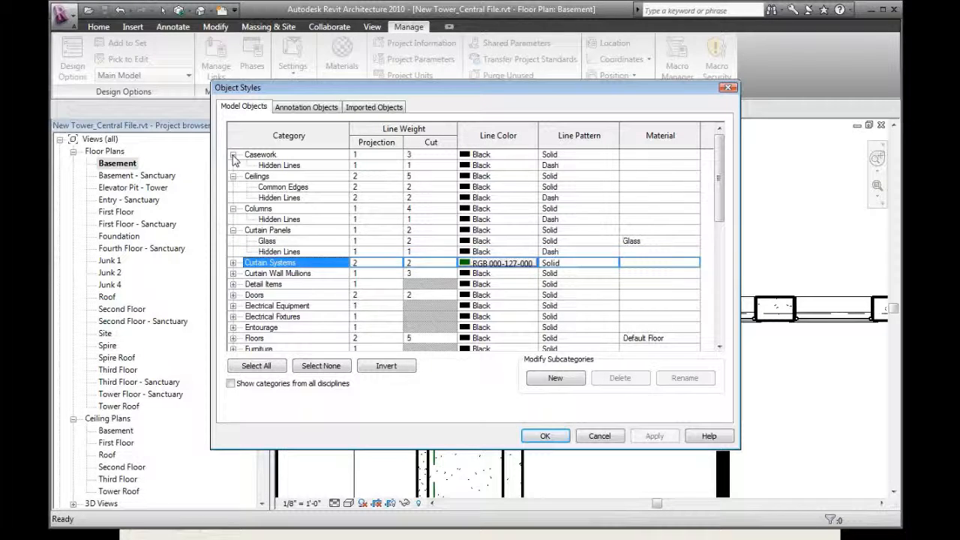
pyautogui.press('Right')
pyautogui.press('Down')
pyautogui.press('Down')
pyautogui.press('Right')
pyautogui.press('Down')
pyautogui.press('Down')
pyautogui.press('Right')
pyautogui.press('Down')
pyautogui.press('Down')
pyautogui.press('Down')
pyautogui.press('Down')
pyautogui.press('Down')
pyautogui.press('Down')
pyautogui.press('Down')
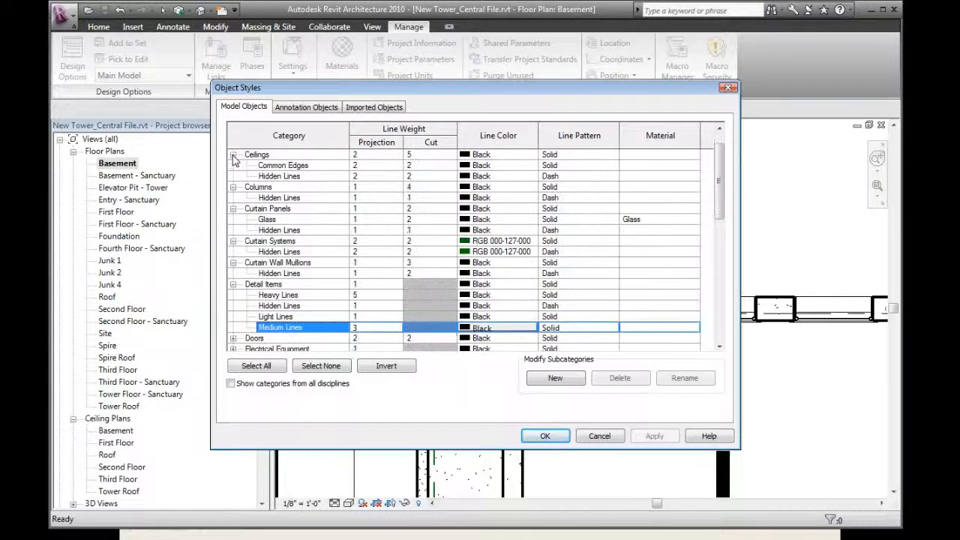
# - Expand the Doors, Electrical Equipment and Electrical Fixtures categories
pyautogui.press('Down')
pyautogui.press('Down')
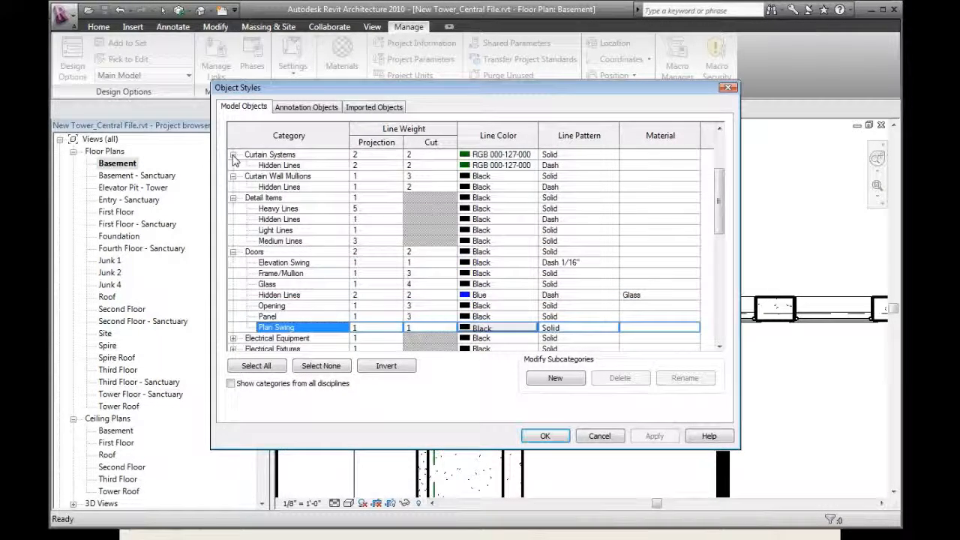
pyautogui.press('Down')
pyautogui.press('Down')
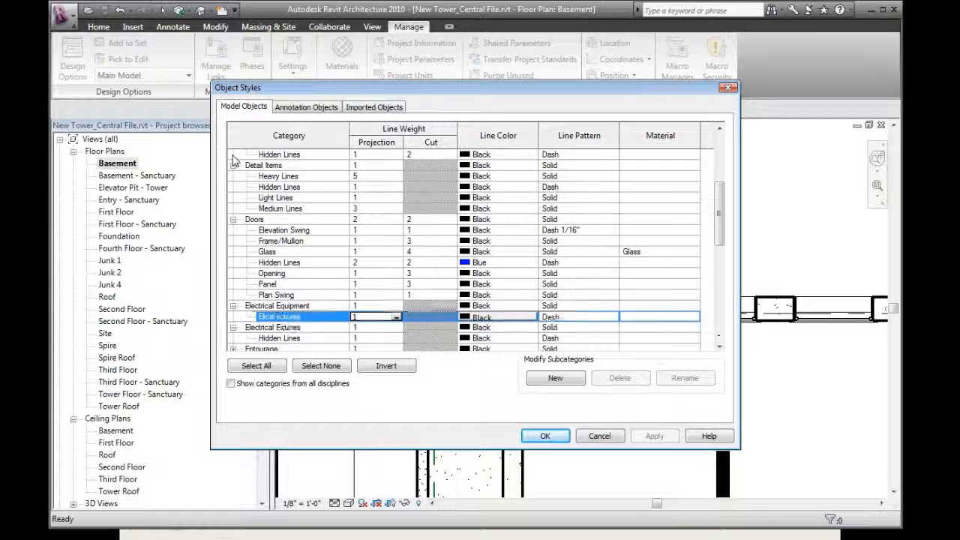
# - Set projection line weight 2 for Electrical Equipment, its hidden lines and the door subcategories, with 3 for door Hidden Lines
pyautogui.press('Up')
pyautogui.press('Up')
pyautogui.press('Up')
pyautogui.press('Up')
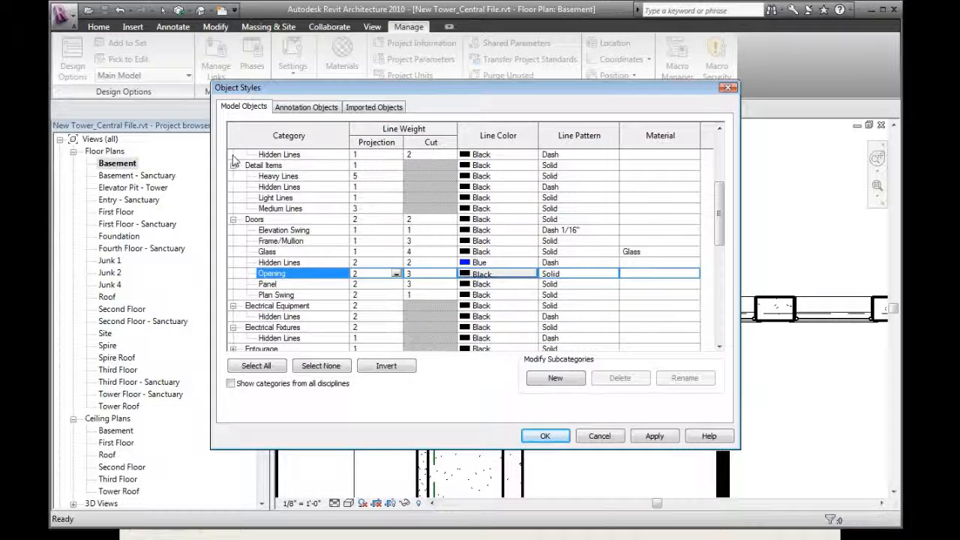
pyautogui.press('Up')
pyautogui.press('Up')
pyautogui.press('Up')
pyautogui.press('Up')
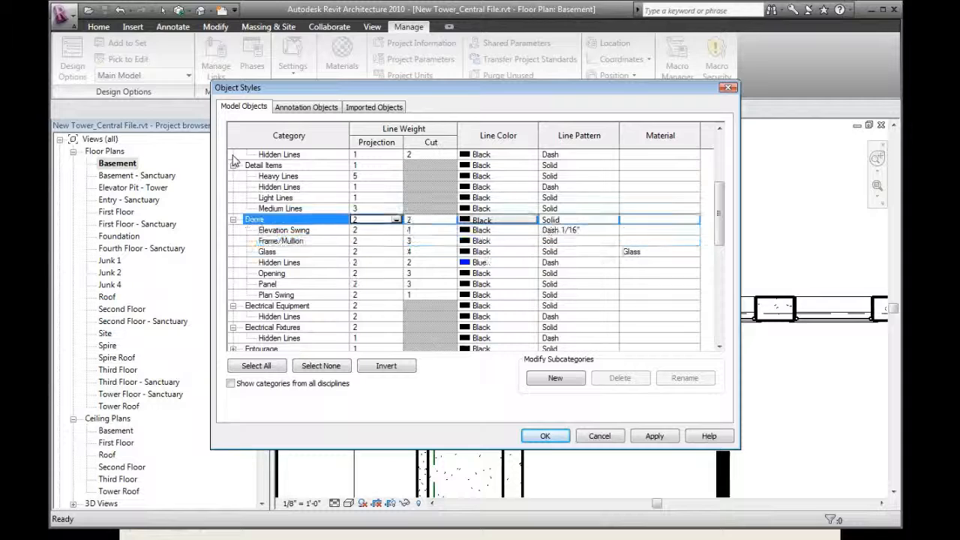
# - Set projection weights to 3 for Doors, 4 for Medium Lines, 6 for Heavy Lines, and 2 for Detail Items, Light Lines and Hidden Lines
pyautogui.press('Up')
pyautogui.press('Up')
pyautogui.press('Up')
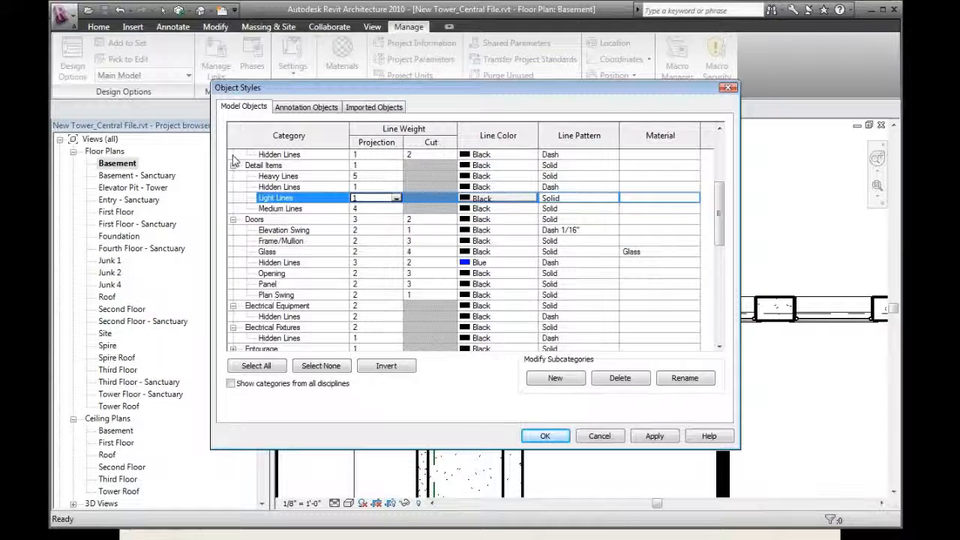
pyautogui.press('Up')
pyautogui.write('6')
pyautogui.press('Up')
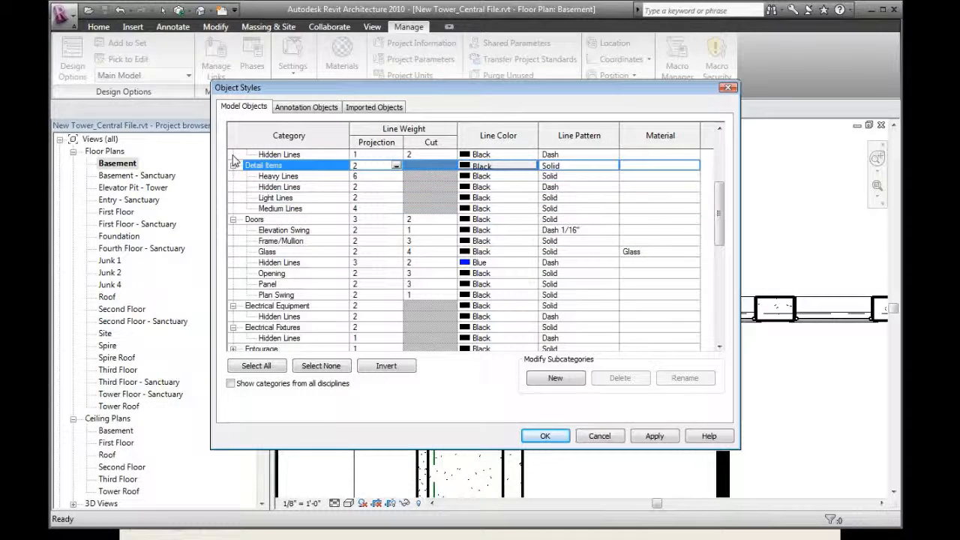
# - Set projection line weight 2 for Curtain Wall Mullions and their hidden lines, and 3 for the Curtain Systems hidden lines
pyautogui.press('Up')
pyautogui.press('Up')
pyautogui.press('Up')
pyautogui.write('3')
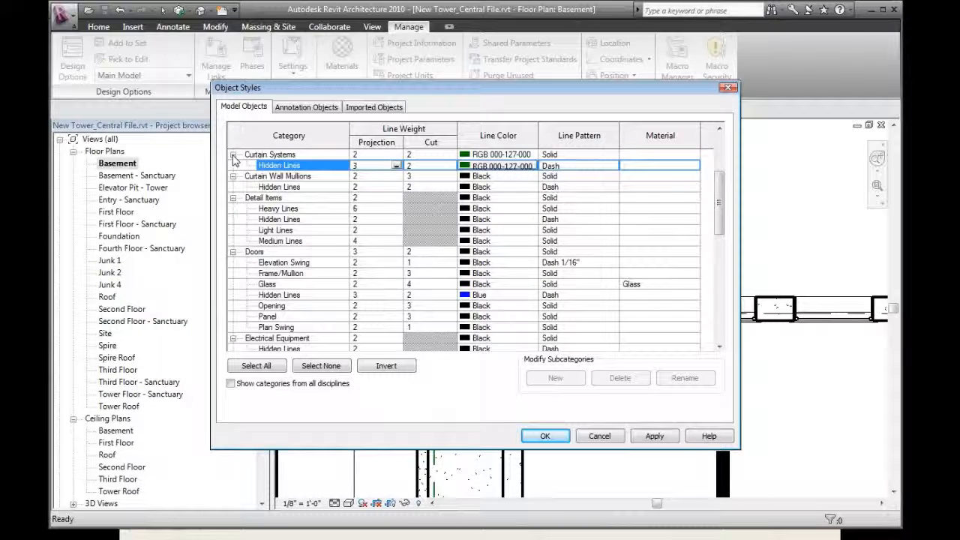
# - Raise the projection line weights from Curtain Systems up through Curtain Panels, Columns and the Ceilings subcategories, and close Object Styles
pyautogui.press('Up')
pyautogui.press('Up')
pyautogui.press('Up')
pyautogui.press('Up')
pyautogui.press('Up')
pyautogui.press('Up')
pyautogui.press('Up')
pyautogui.press('Up')
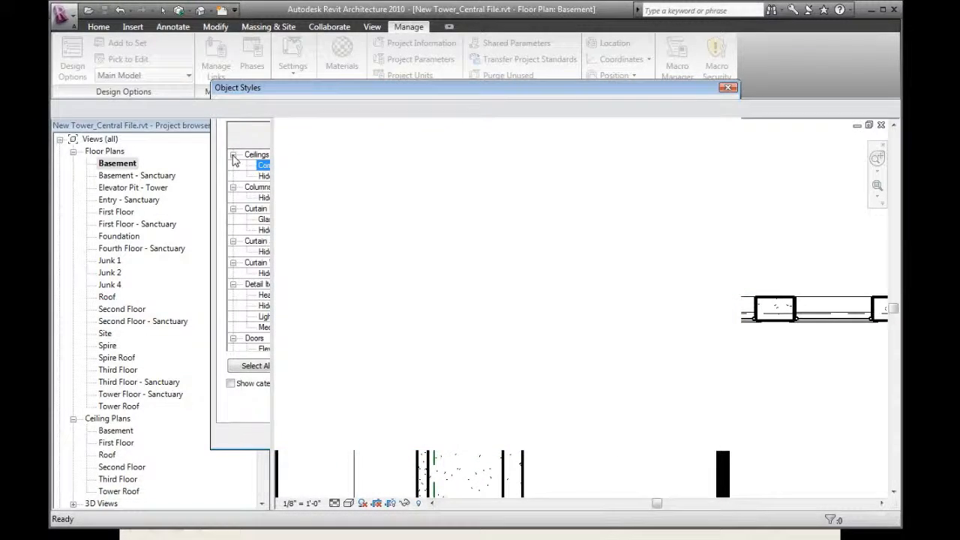
# - Select the grid line running along the exterior wall through the door with tag 143
pyautogui.scroll(3, 497, 334)
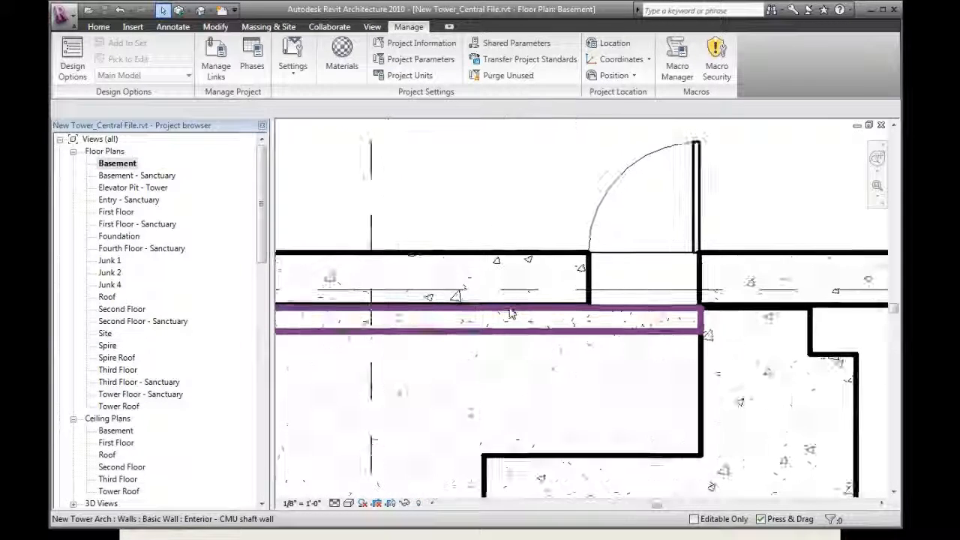
pyautogui.scroll(-1, 521, 304)
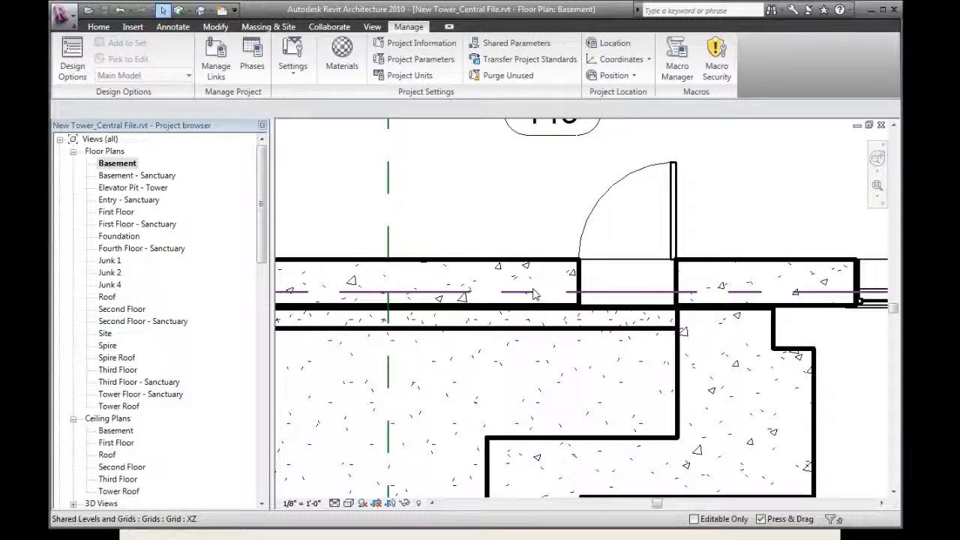
pyautogui.click(534, 292)
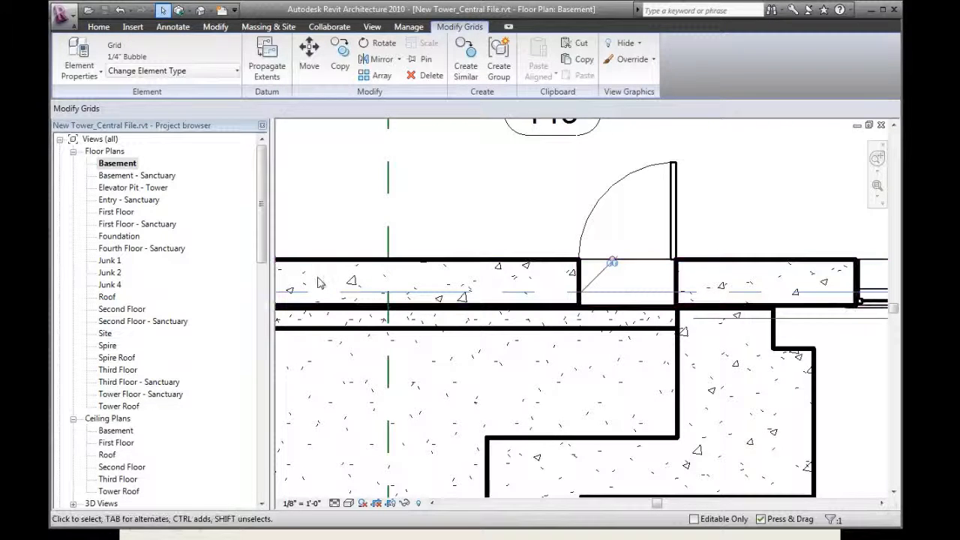
# - Clear the grid line selection and open Internet Explorer at the Will2Play login page
pyautogui.press('Escape')
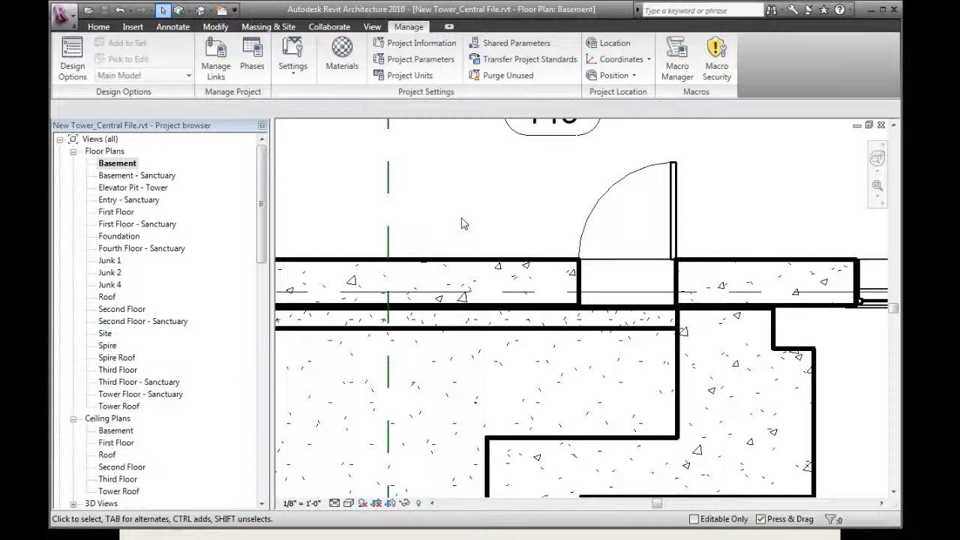
pyautogui.press('super')
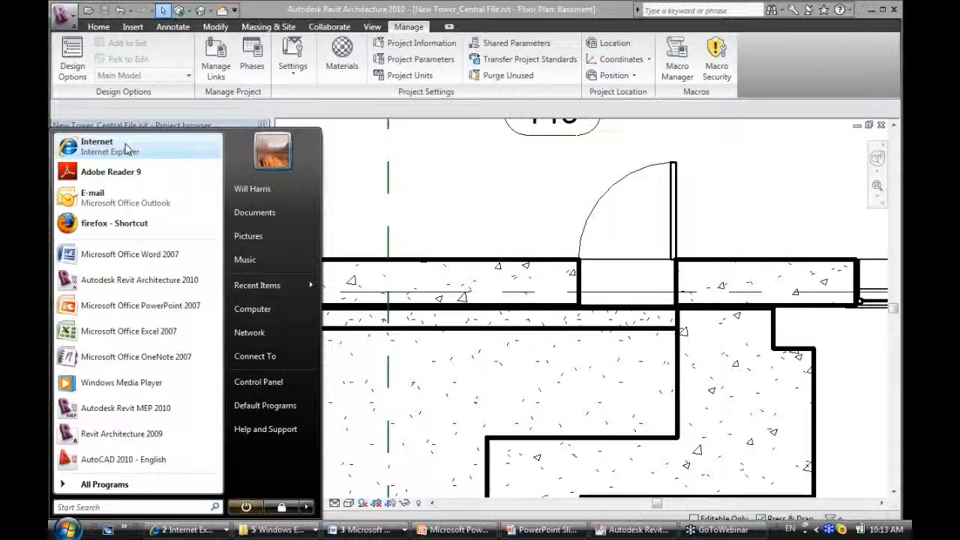
pyautogui.click(193, 145)
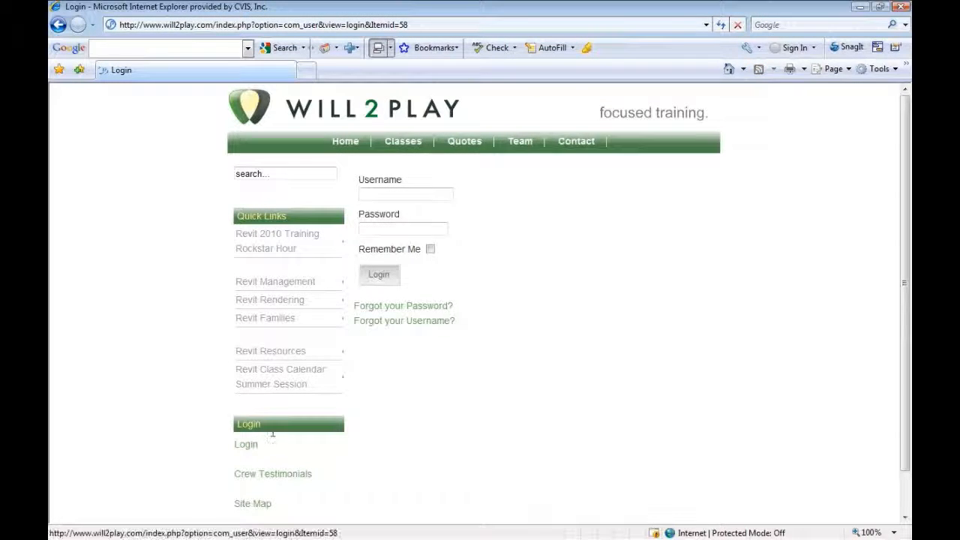
# - Log in to the Will2Play site with the account username and password
pyautogui.click(429, 196)
pyautogui.write('r')
pyautogui.click(412, 225)
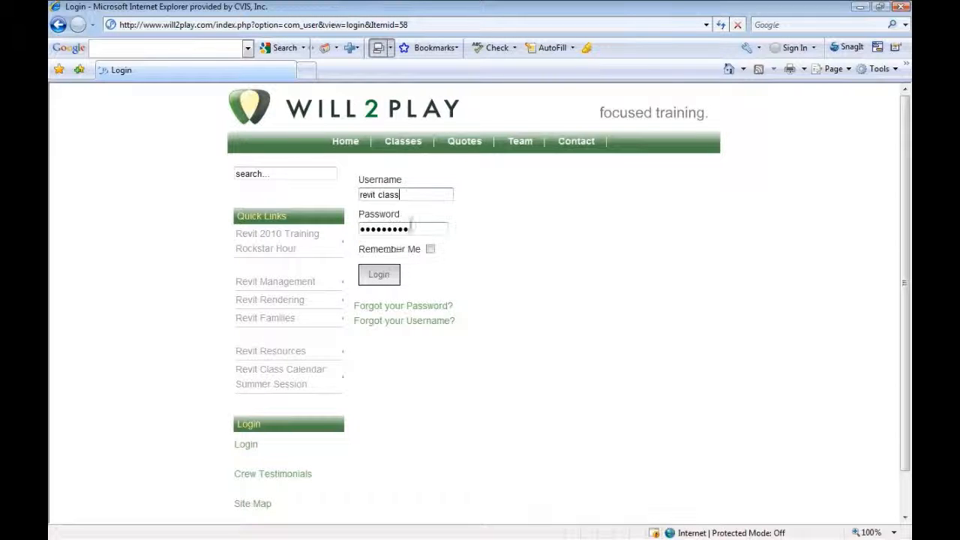
pyautogui.click(382, 276)
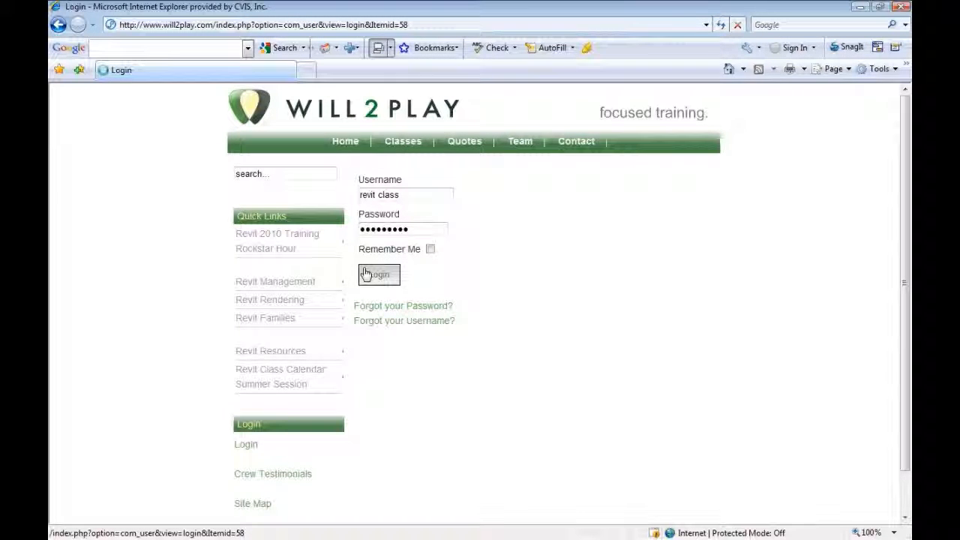
# - Open the GreenBoard page under Revit Management and request the Revit Default Lineweights download
pyautogui.click(289, 283)
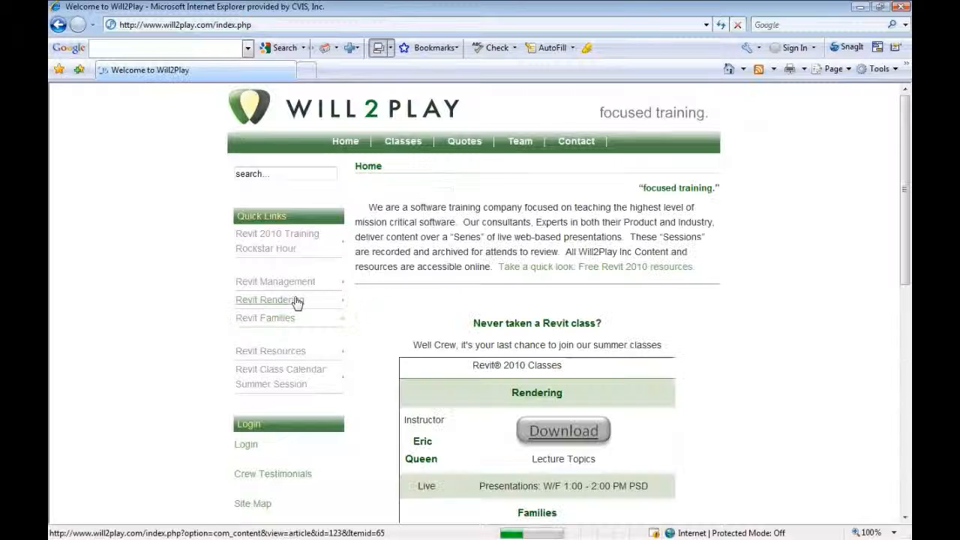
pyautogui.click(286, 338)
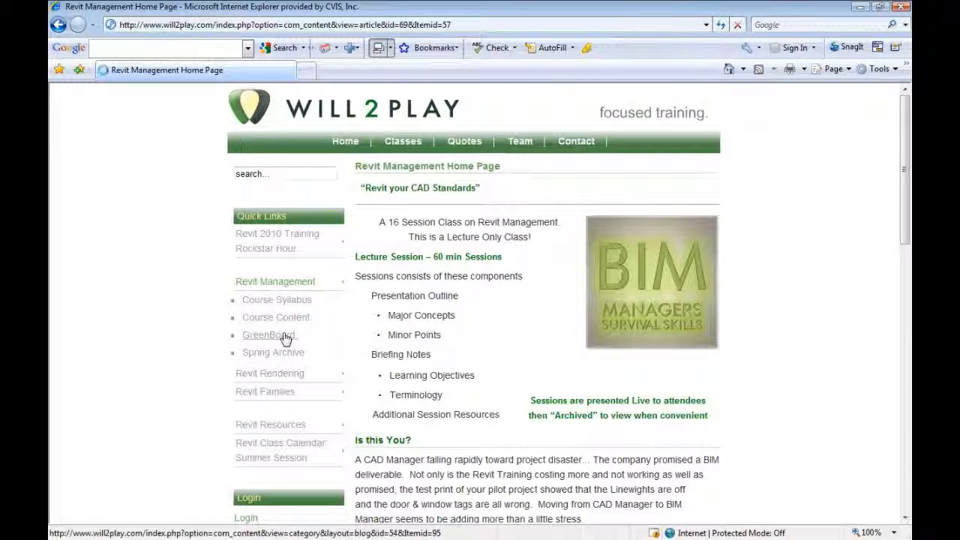
pyautogui.click(407, 353)
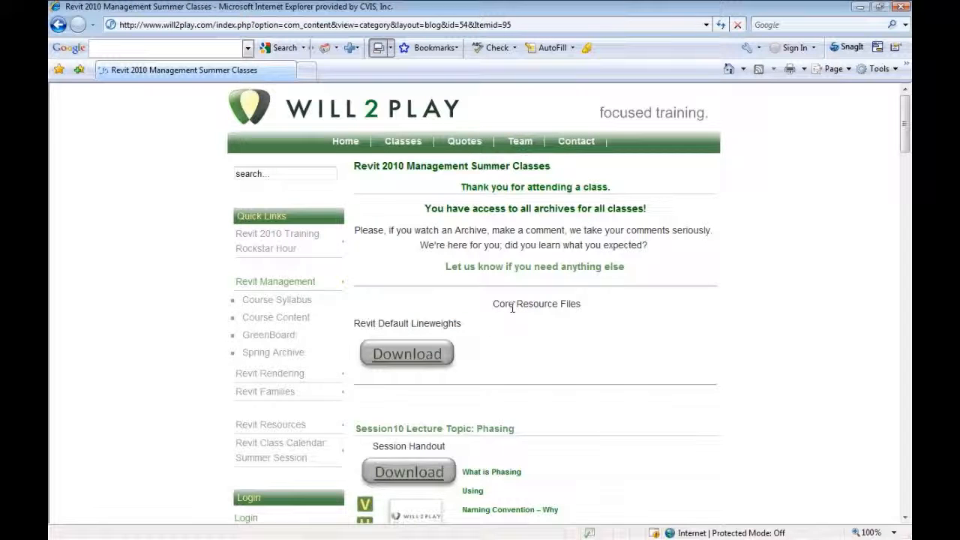
# - Switch back to the Basement floor plan in Autodesk Revit Architecture 2010
pyautogui.hotkey('alt', 'Tab')
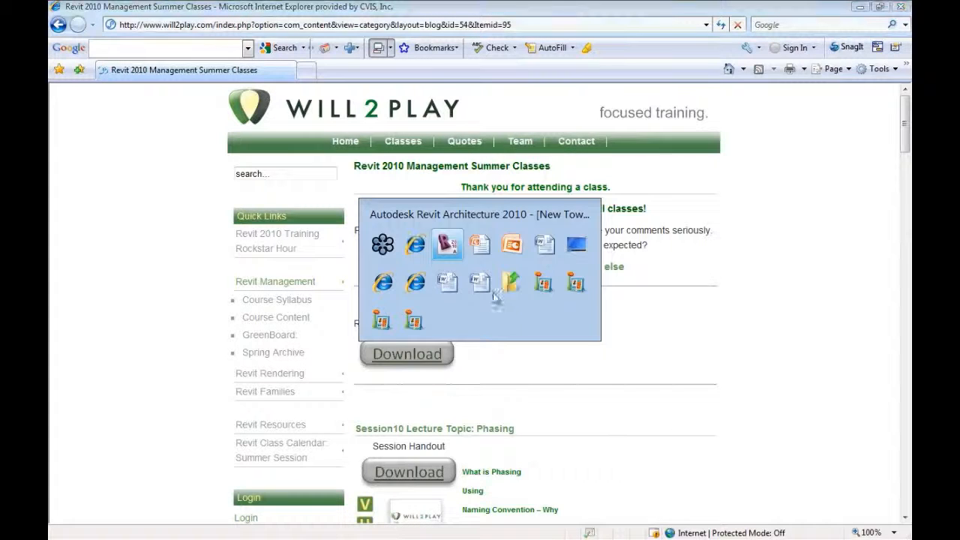
pyautogui.click(469, 247)
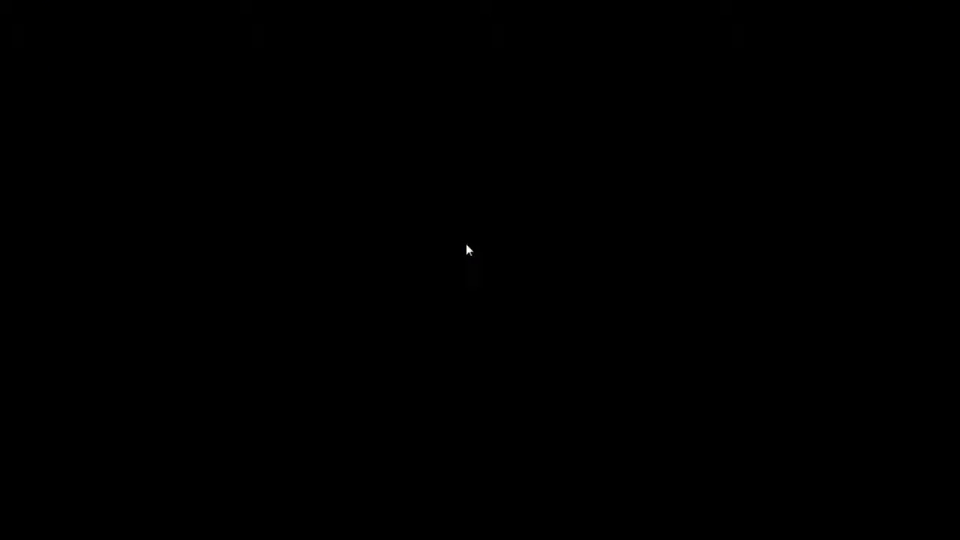
pyautogui.hotkey('alt', 'Tab')
pyautogui.click(478, 245)
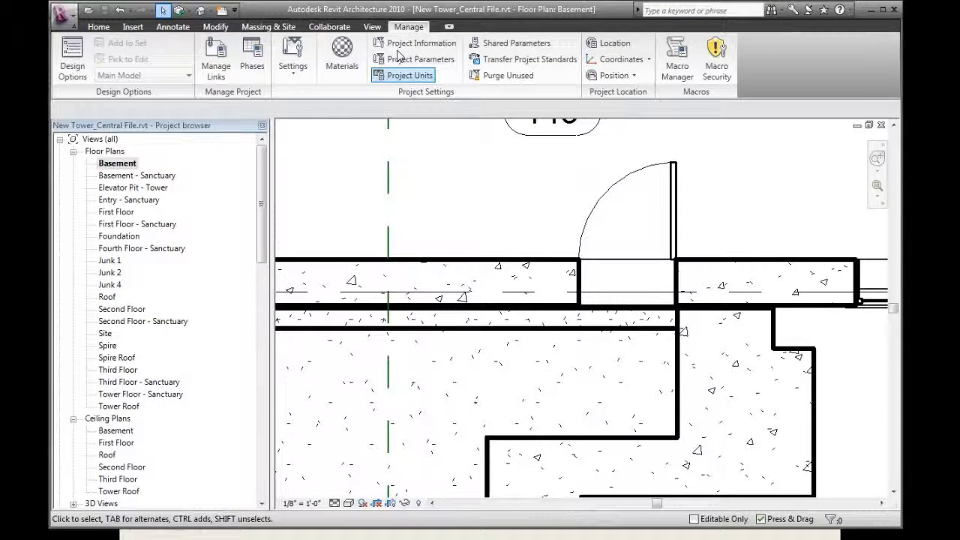
# - Examine the line weights of the Casework hidden lines in Object Styles, and close it without changes
pyautogui.click(293, 60)
pyautogui.click(360, 128)
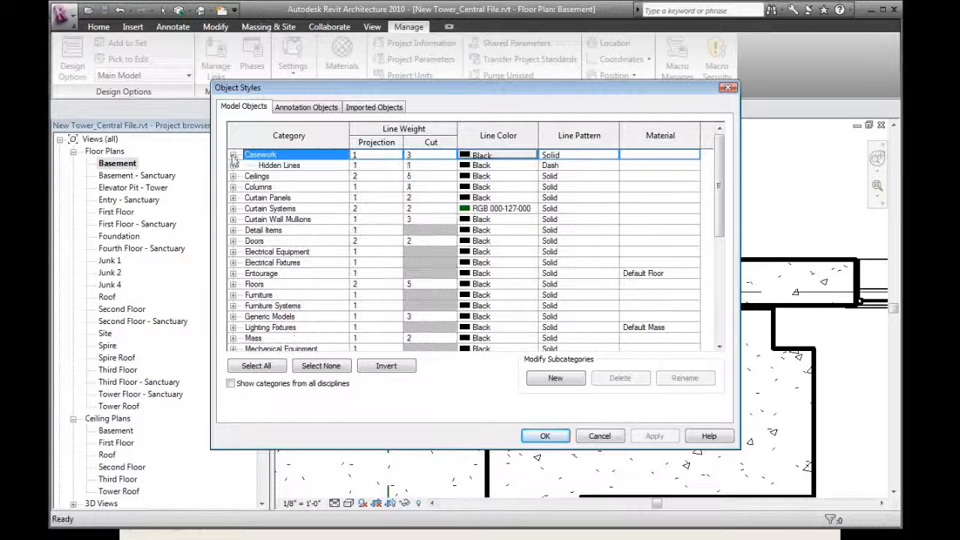
pyautogui.click(388, 166)
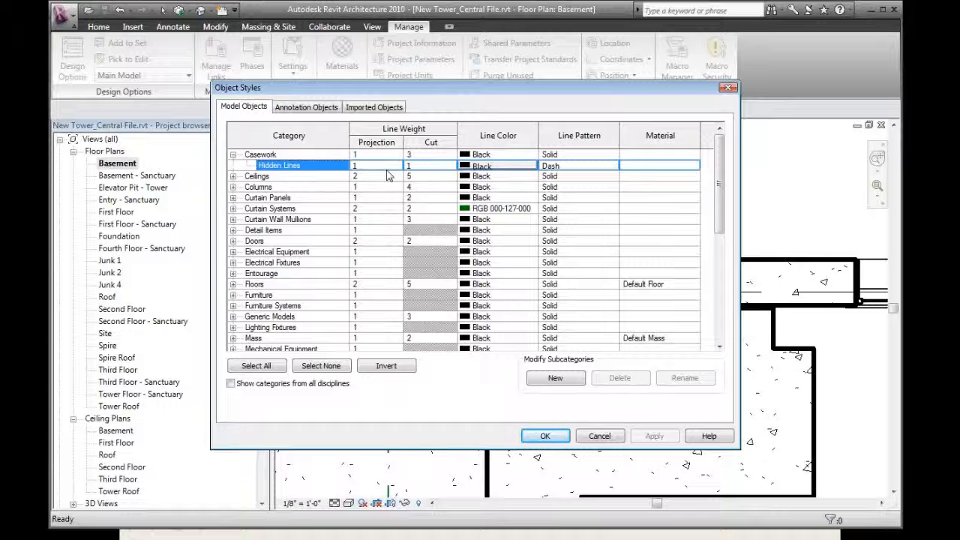
pyautogui.press('Escape')
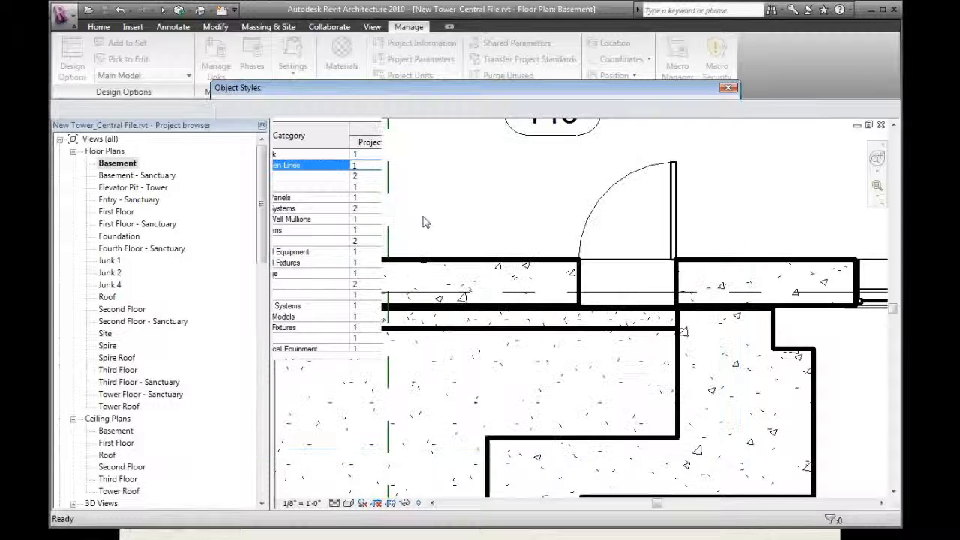
# - Review the model line weights for each view scale in the Line Weights settings, and close them
pyautogui.click(279, 78)
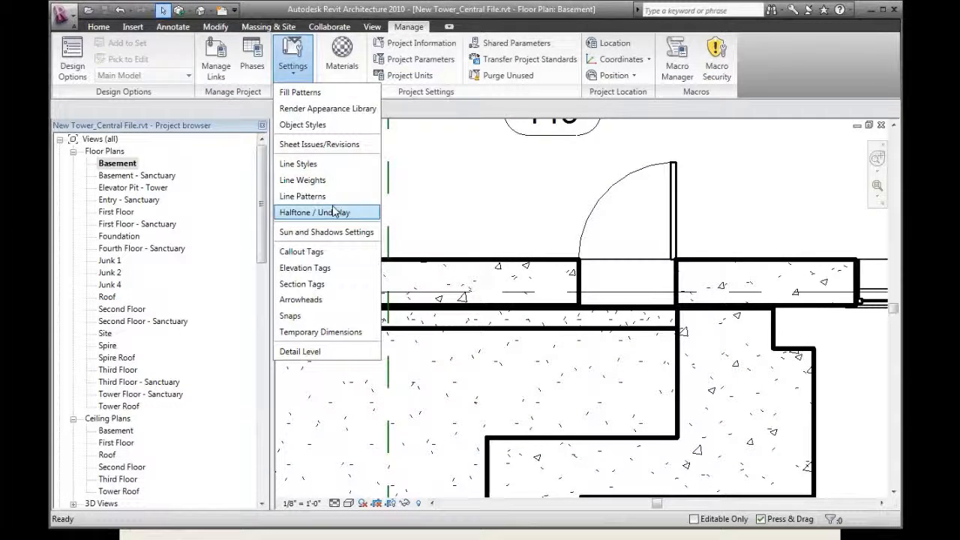
pyautogui.click(375, 183)
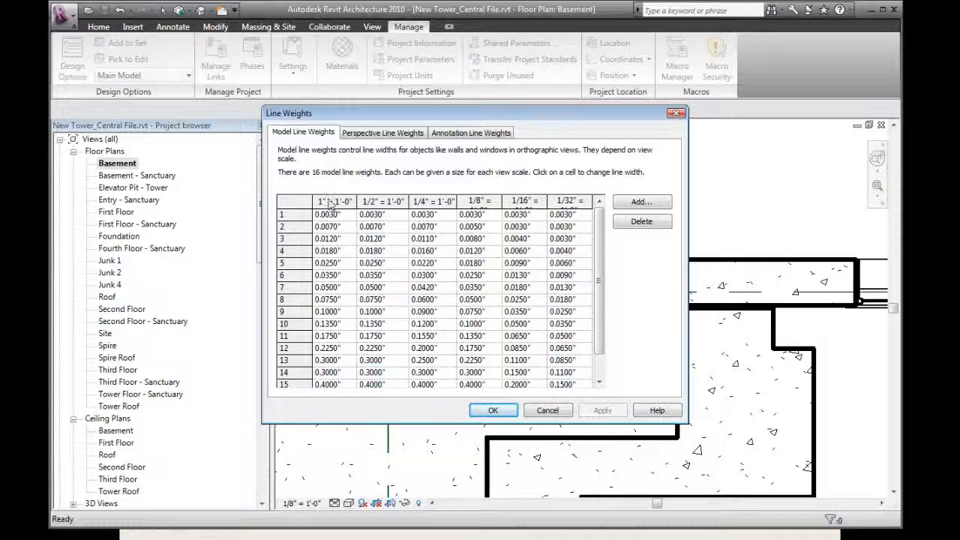
pyautogui.click(493, 410)
# - Reopen Object Styles and expand the Casework, Ceilings and Columns categories to examine their subcategories
pyautogui.click(293, 60)
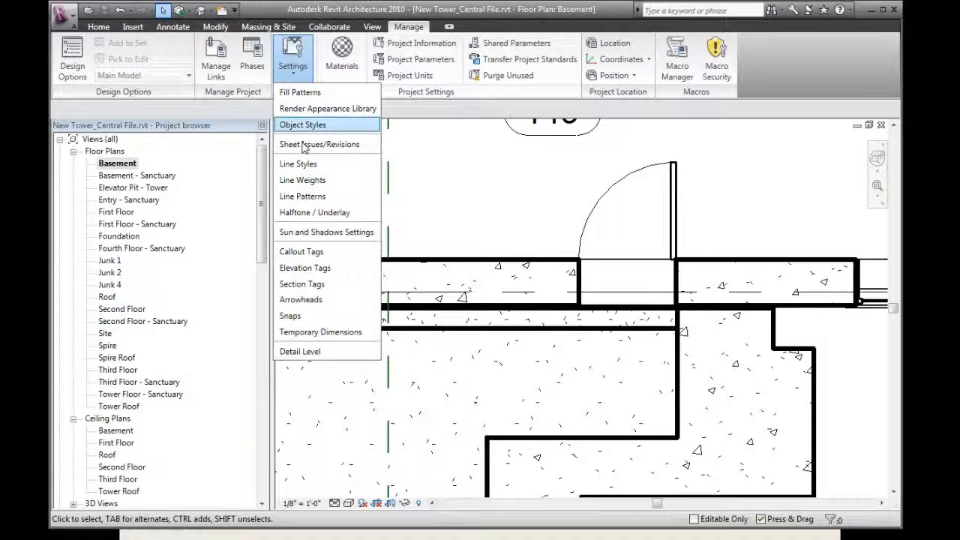
pyautogui.press('Escape')
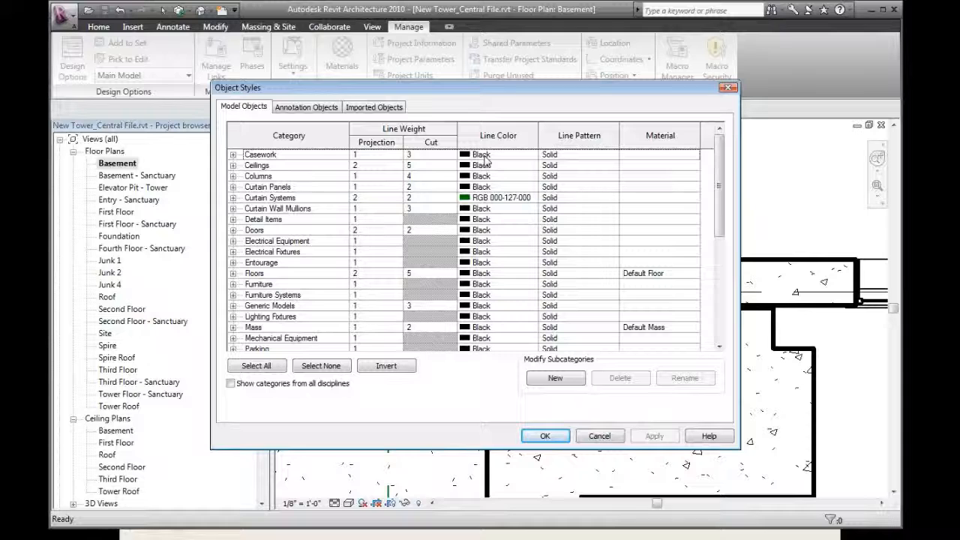
pyautogui.click(232, 156)
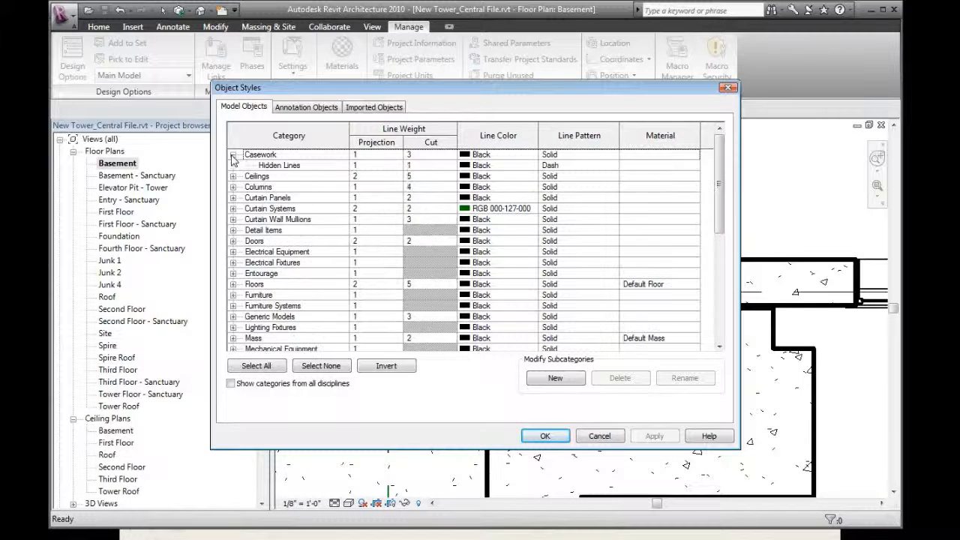
pyautogui.click(232, 176)
pyautogui.click(233, 208)
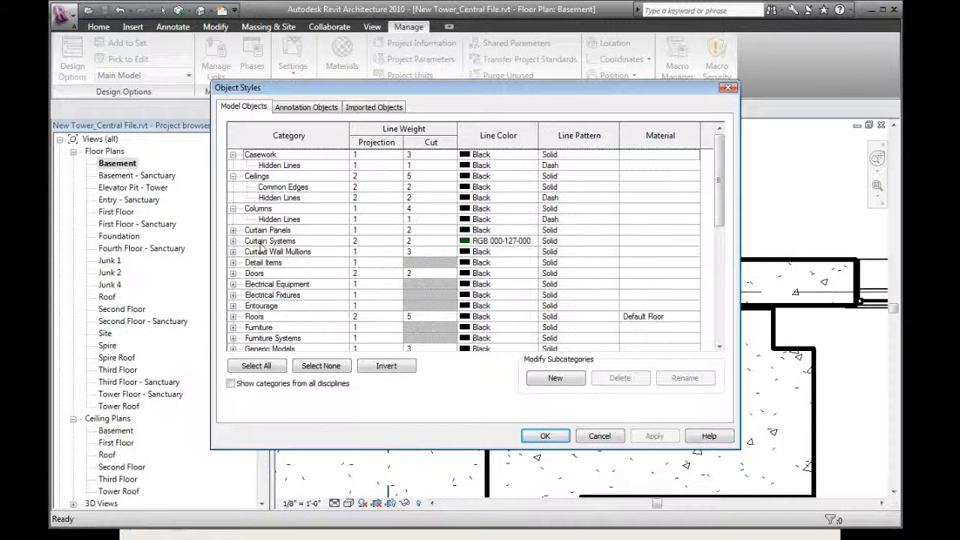
# - Try projection and cut weight 2 for the Columns hidden lines and projection weight 2 for Columns, and close Object Styles
pyautogui.click(284, 219)
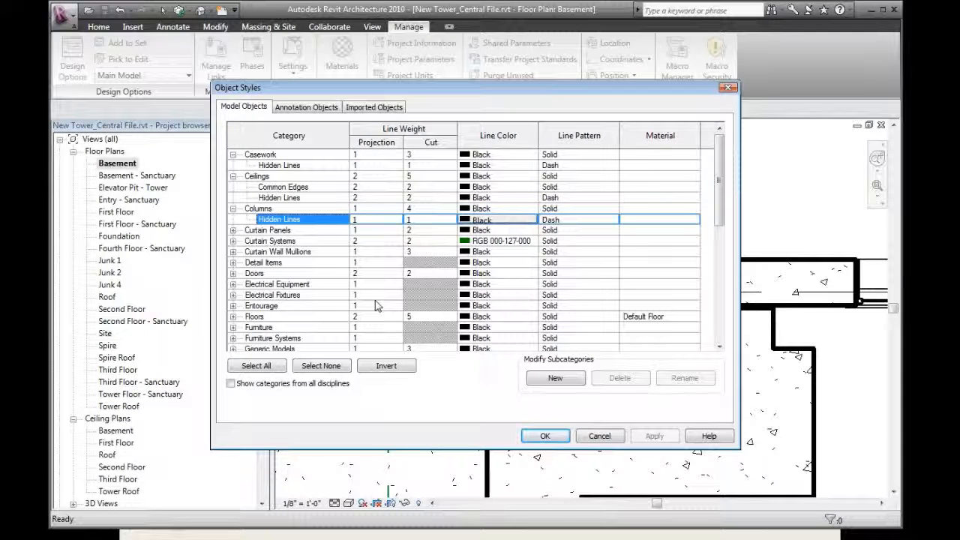
pyautogui.click(398, 221)
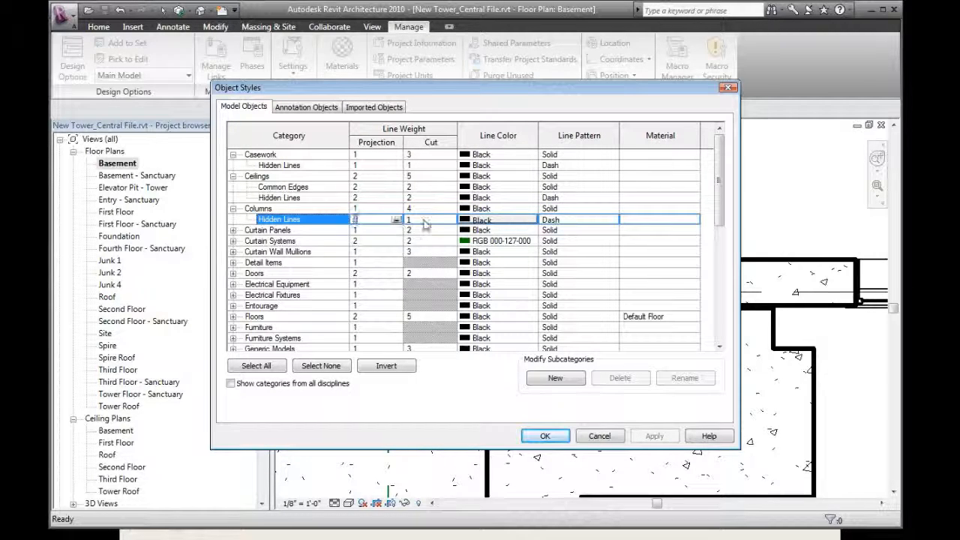
pyautogui.write('2')
pyautogui.click(422, 221)
pyautogui.write('2')
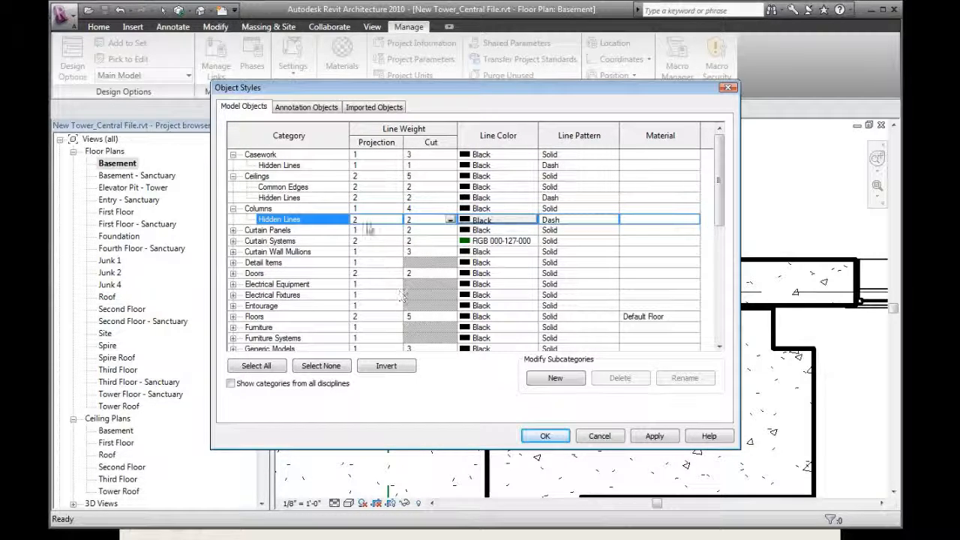
pyautogui.click(381, 208)
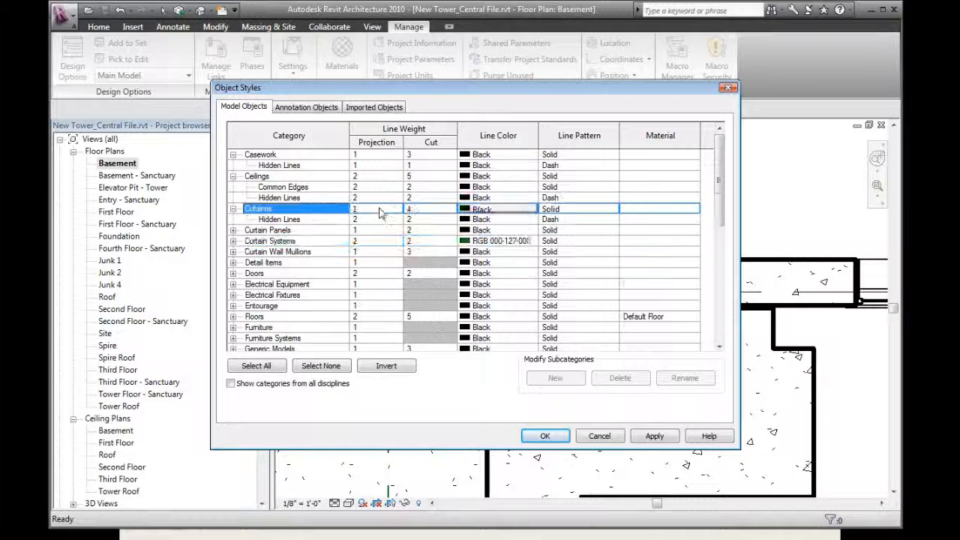
pyautogui.click(380, 209)
pyautogui.write('2')
pyautogui.click(378, 254)
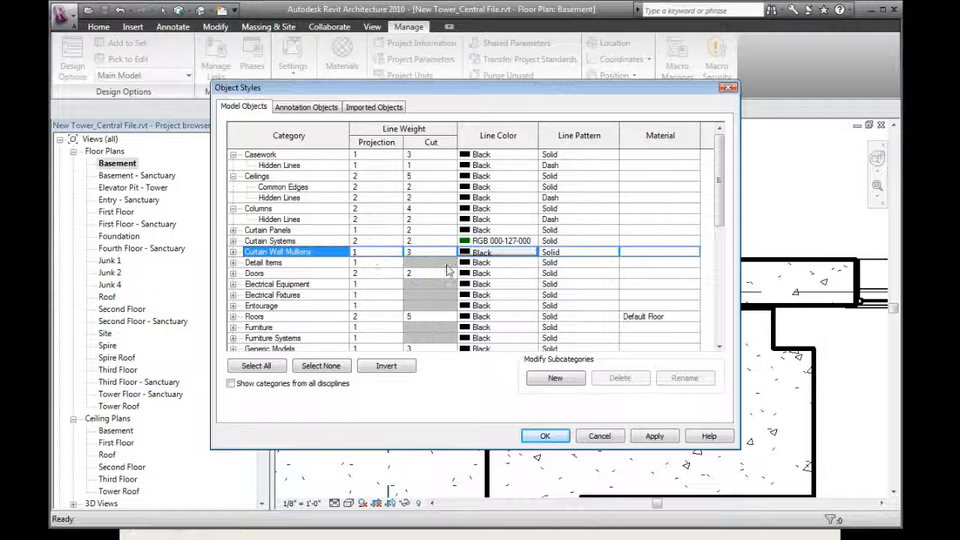
pyautogui.press('Return')
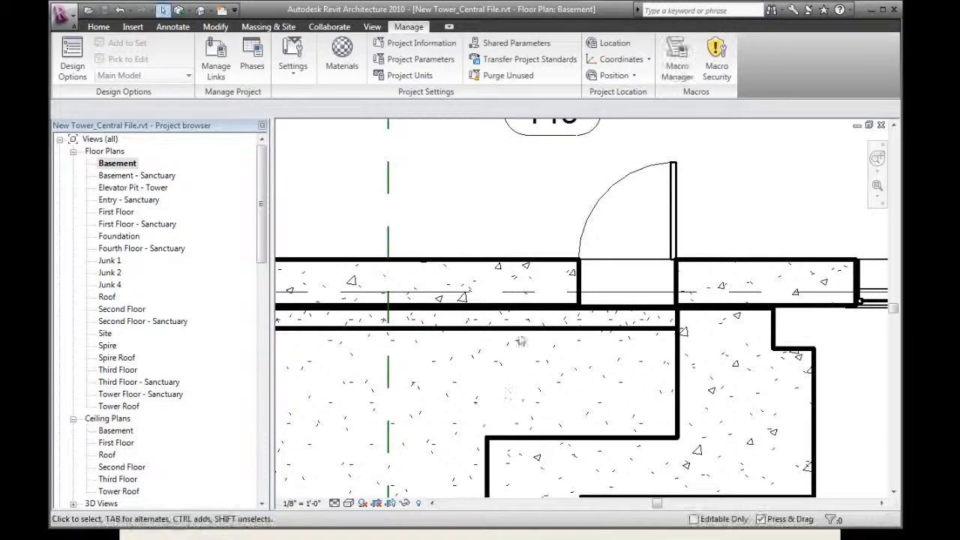
pyautogui.click(604, 210)
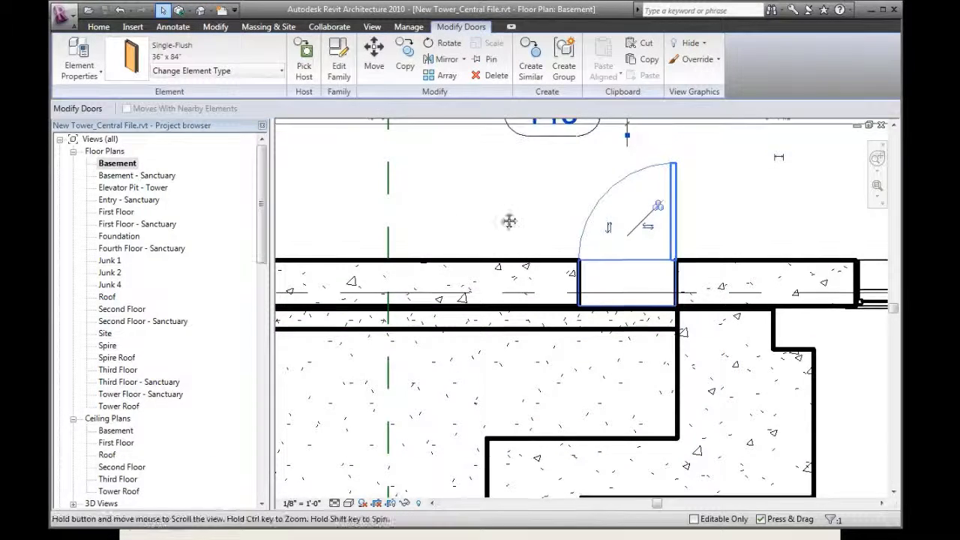
pyautogui.moveTo(509, 221); pyautogui.dragTo(454, 292, button='middle')
pyautogui.press('c')
pyautogui.press('o')
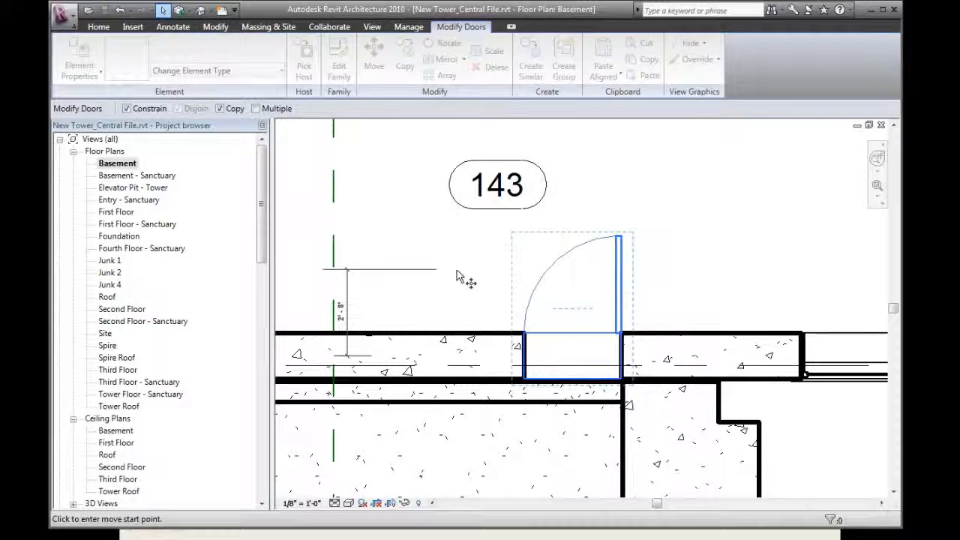
pyautogui.press('Escape')
pyautogui.press('Escape')
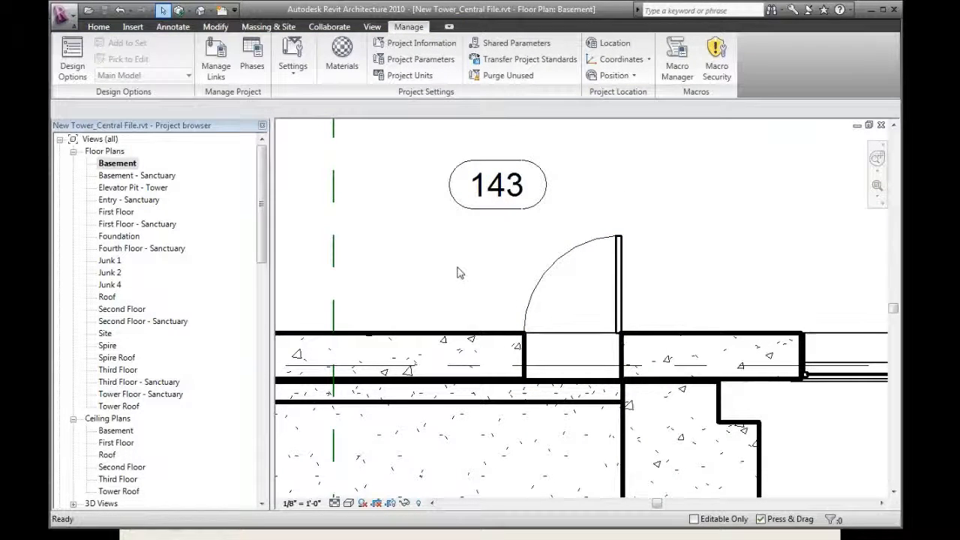
# - View Object Styles from the Basement plan's Visibility/Graphic Overrides, and close both dialogs
pyautogui.press('v')
pyautogui.press('g')
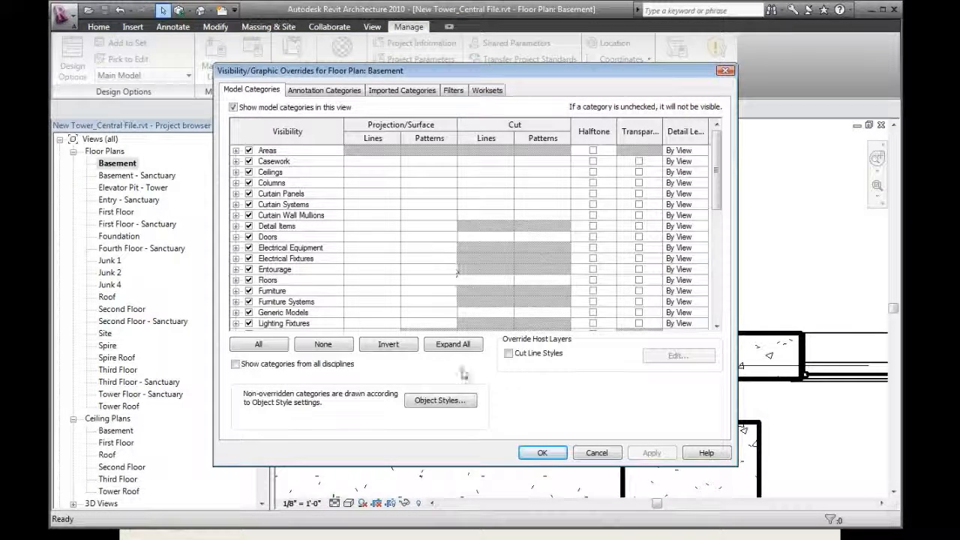
pyautogui.click(458, 402)
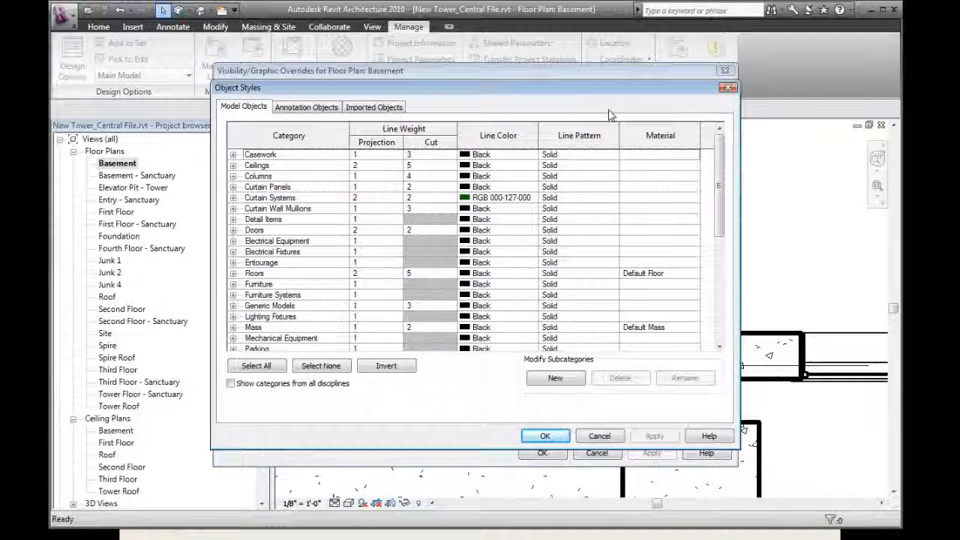
pyautogui.click(727, 87)
pyautogui.click(724, 70)
# - Open Object Styles, select the Detail Items category, and move the dialog aside to uncover door 143 in the plan
pyautogui.click(293, 60)
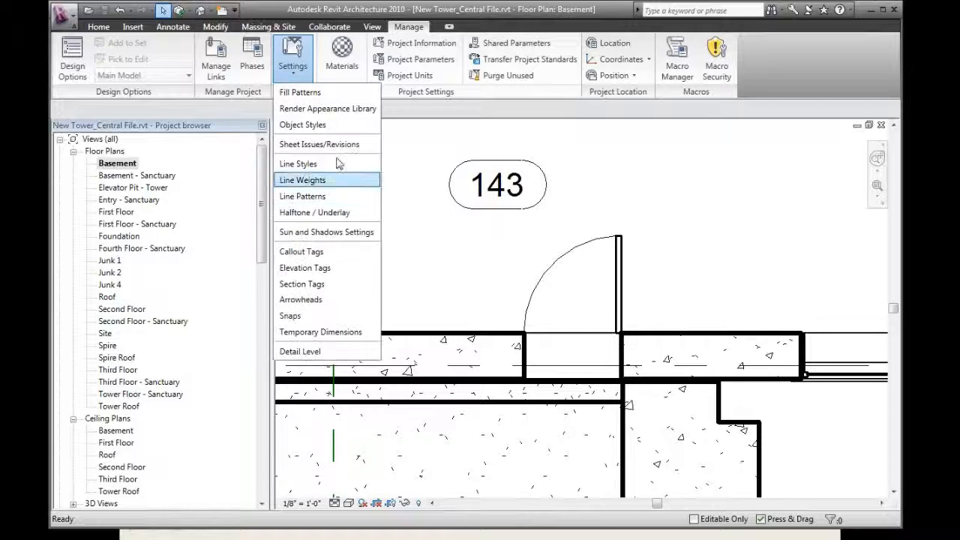
pyautogui.click(347, 125)
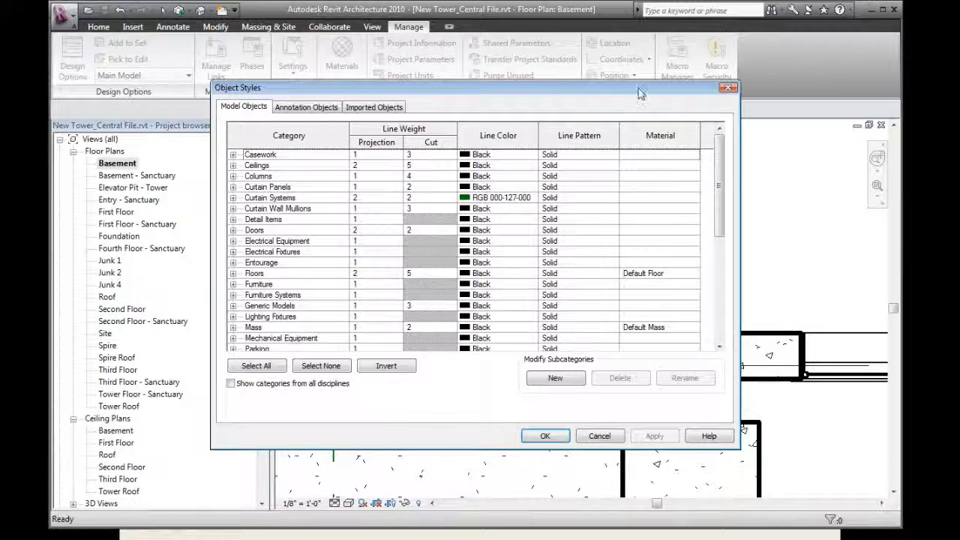
pyautogui.moveTo(640, 93); pyautogui.dragTo(432, 28)
pyautogui.click(109, 199)
pyautogui.click(162, 156)
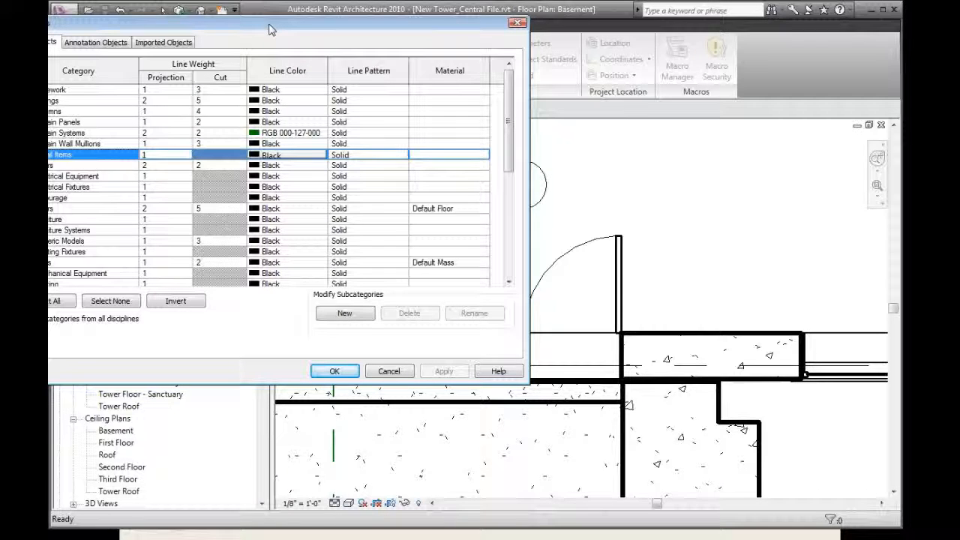
pyautogui.moveTo(270, 30); pyautogui.dragTo(910, 19)
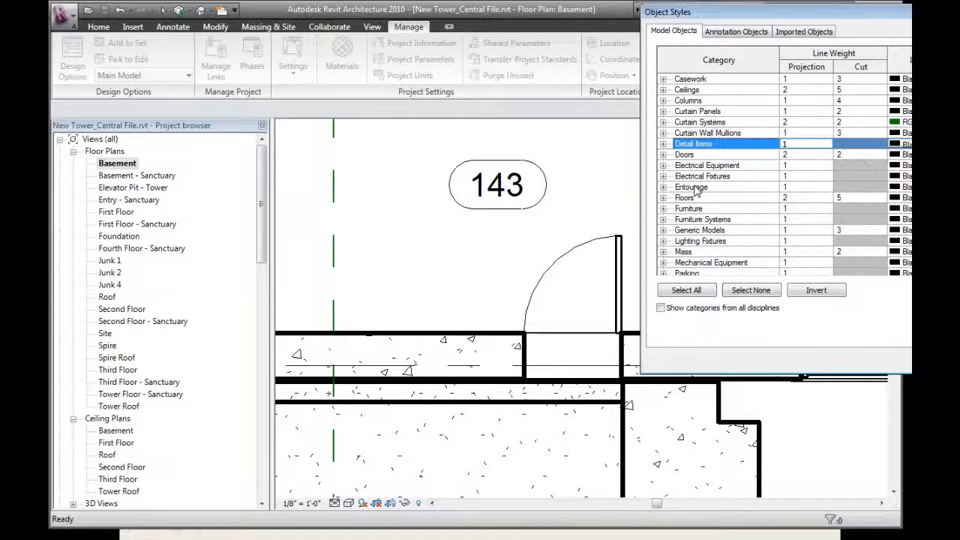
# - Expand the Doors category and try projection line weight 4 with a blue line color for Doors
pyautogui.click(664, 155)
pyautogui.click(799, 154)
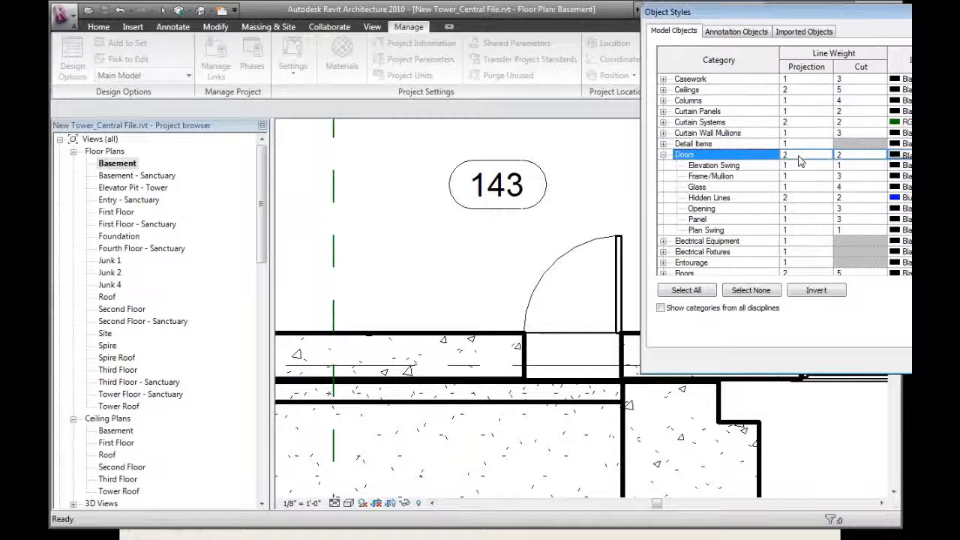
pyautogui.write('4')
pyautogui.click(862, 154)
pyautogui.moveTo(867, 16); pyautogui.dragTo(822, 23)
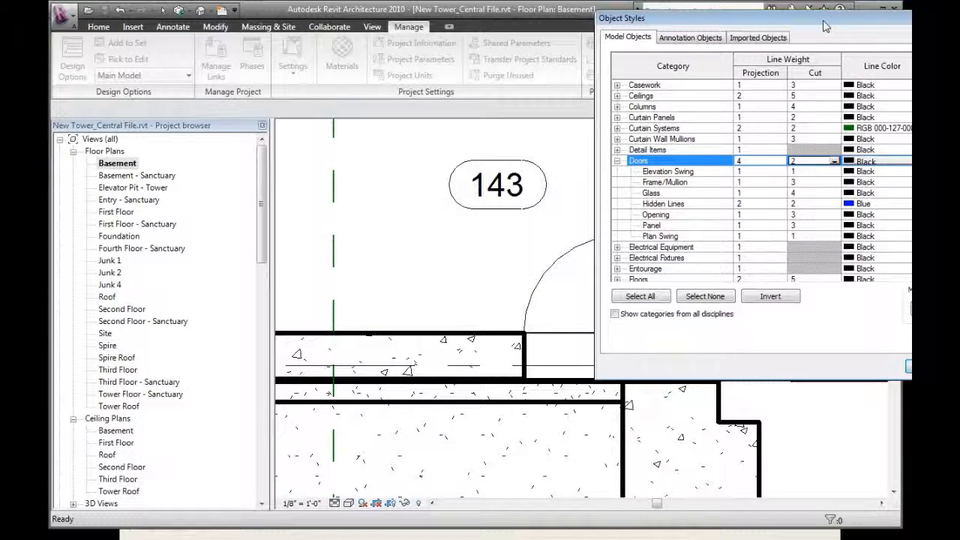
pyautogui.click(860, 162)
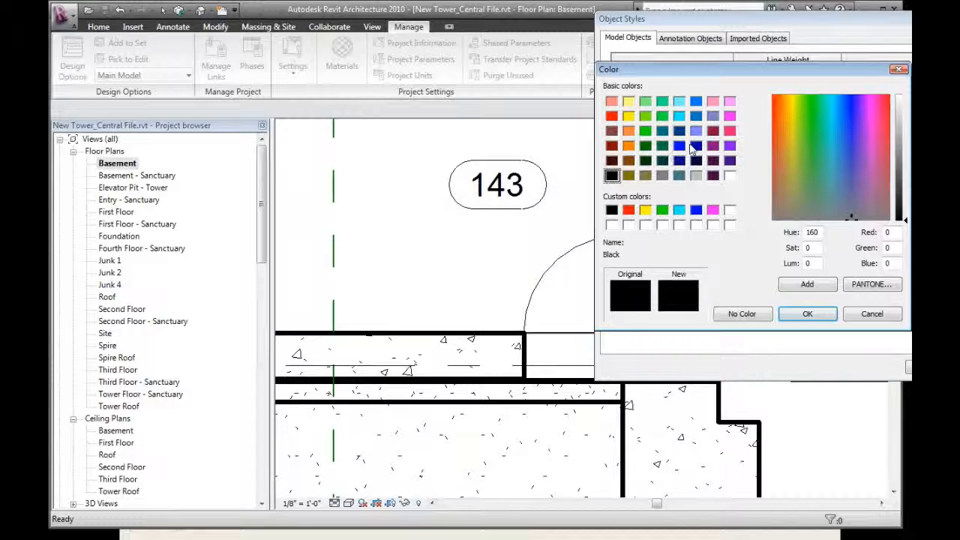
pyautogui.click(679, 146)
pyautogui.click(807, 314)
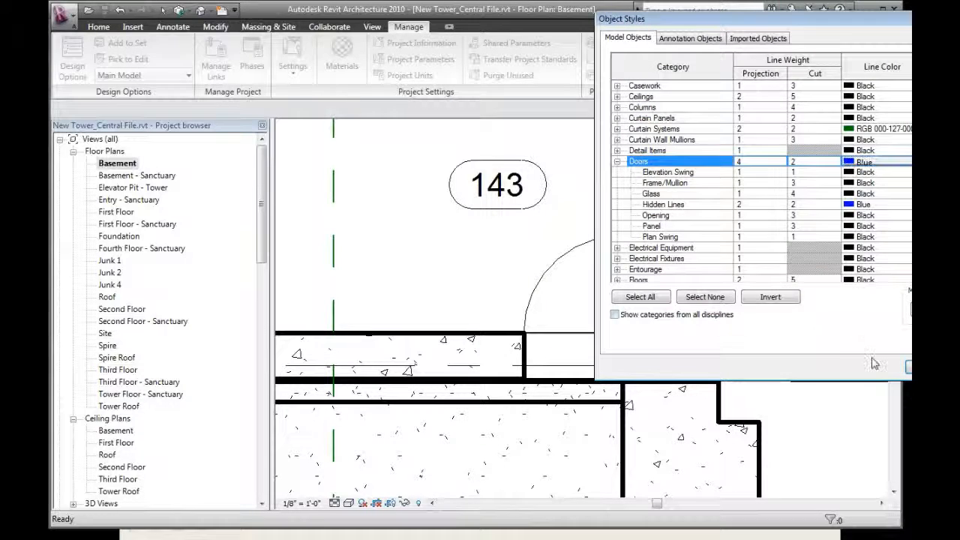
# - Show categories from all disciplines in Object Styles and apply the settings
pyautogui.click(614, 314)
pyautogui.moveTo(841, 26); pyautogui.dragTo(614, 17)
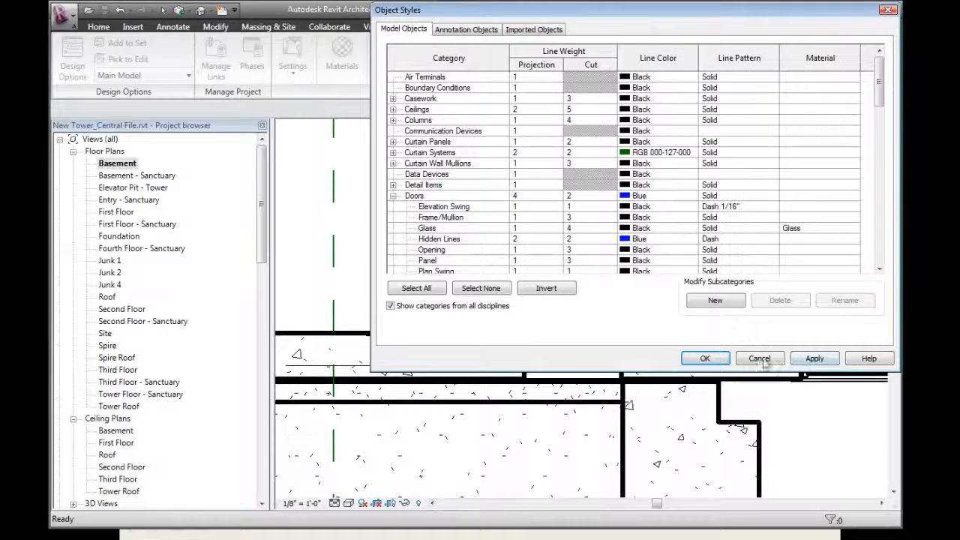
pyautogui.click(831, 363)
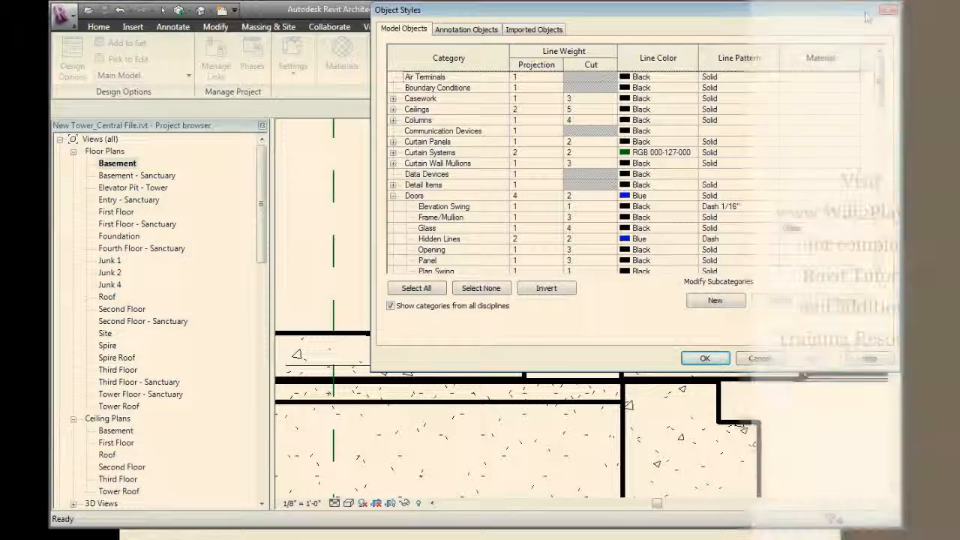
# - Close Object Styles and examine the line display of door 143 in the Basement plan
pyautogui.moveTo(868, 16); pyautogui.dragTo(552, 44)
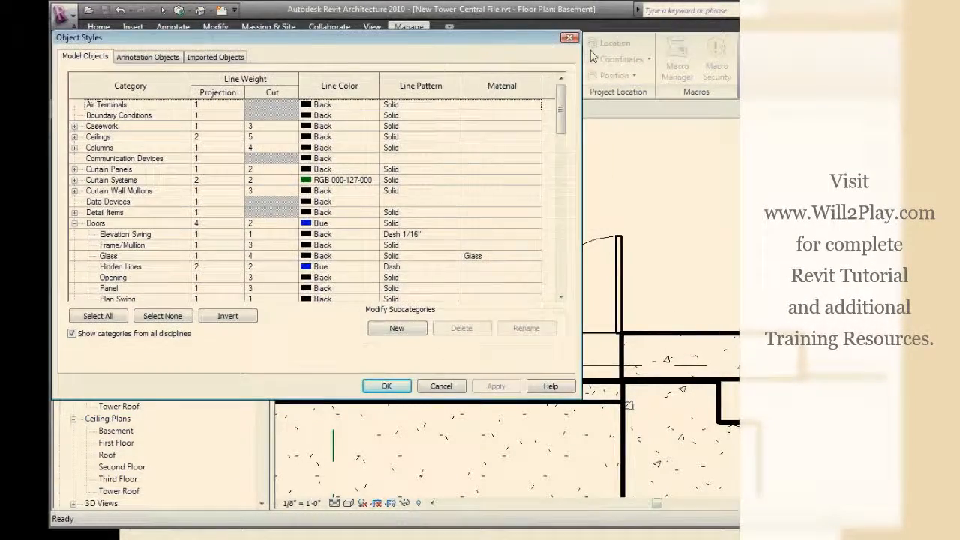
pyautogui.click(570, 39)
pyautogui.moveTo(667, 262); pyautogui.dragTo(774, 209, button='middle')
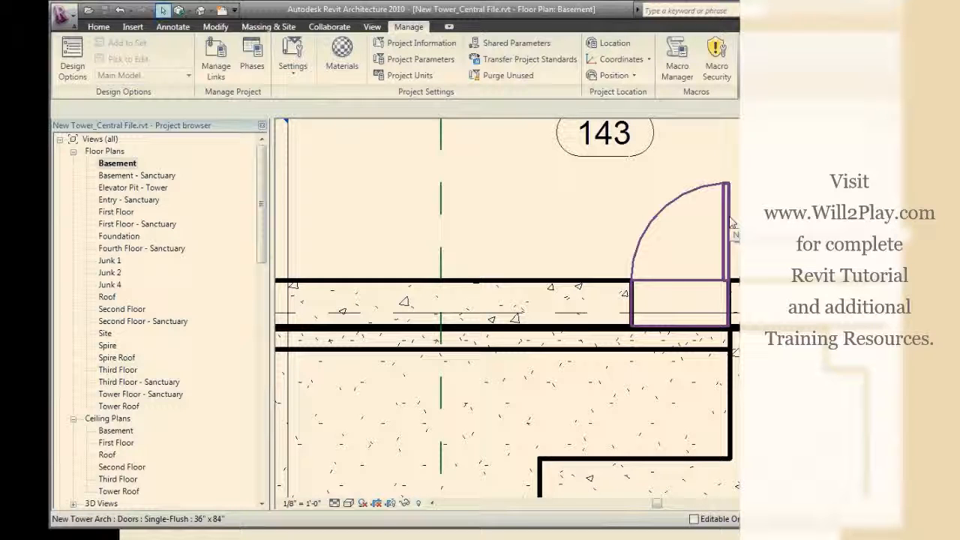
pyautogui.moveTo(732, 223); pyautogui.dragTo(734, 279, button='middle')
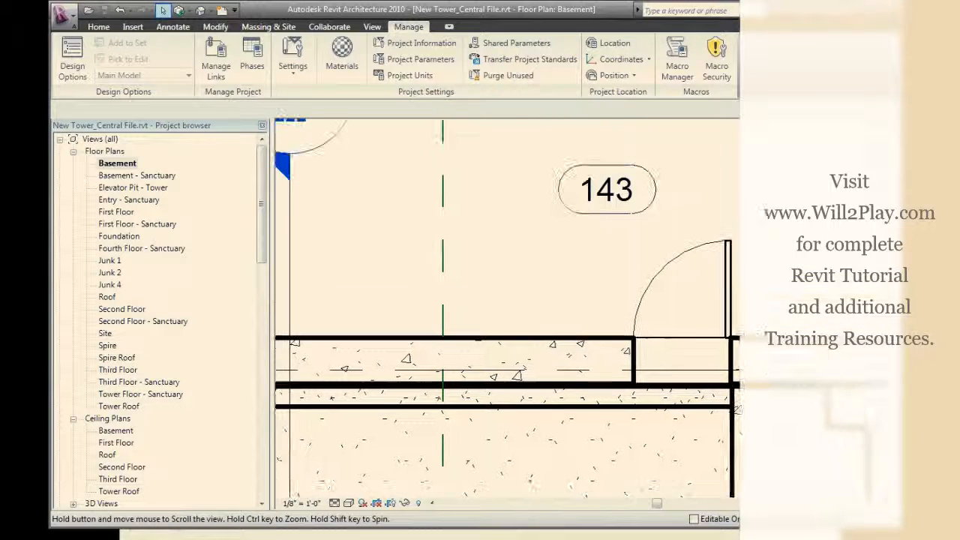
pyautogui.moveTo(683, 196); pyautogui.dragTo(702, 218, button='middle')
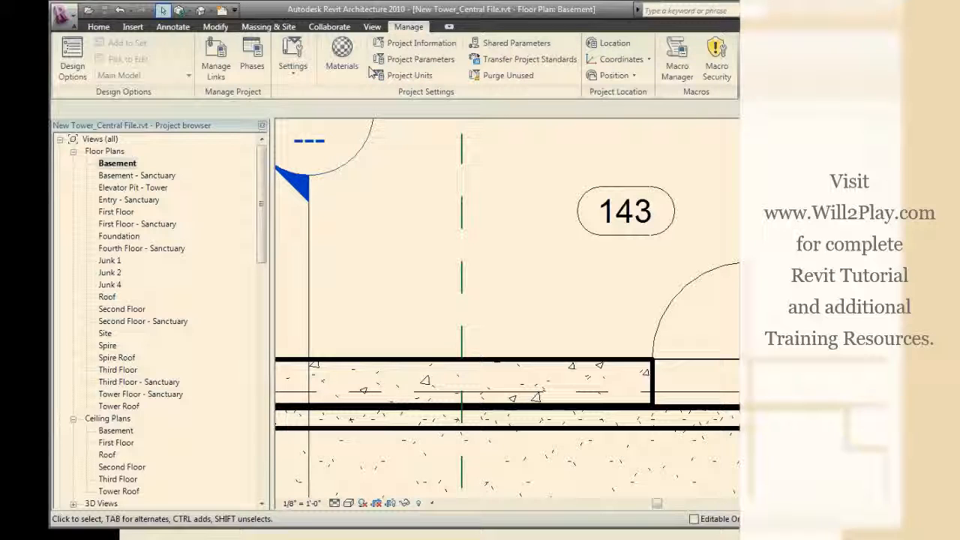
# - Reopen Object Styles, set the Doors category's line color to blue, and apply it
pyautogui.click(293, 60)
pyautogui.click(349, 126)
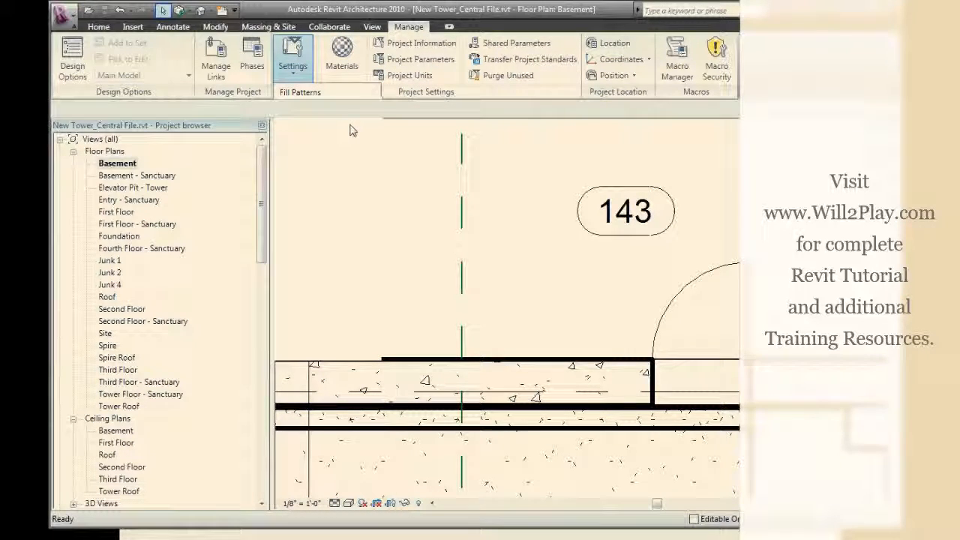
pyautogui.moveTo(393, 40); pyautogui.dragTo(448, 95)
pyautogui.click(161, 278)
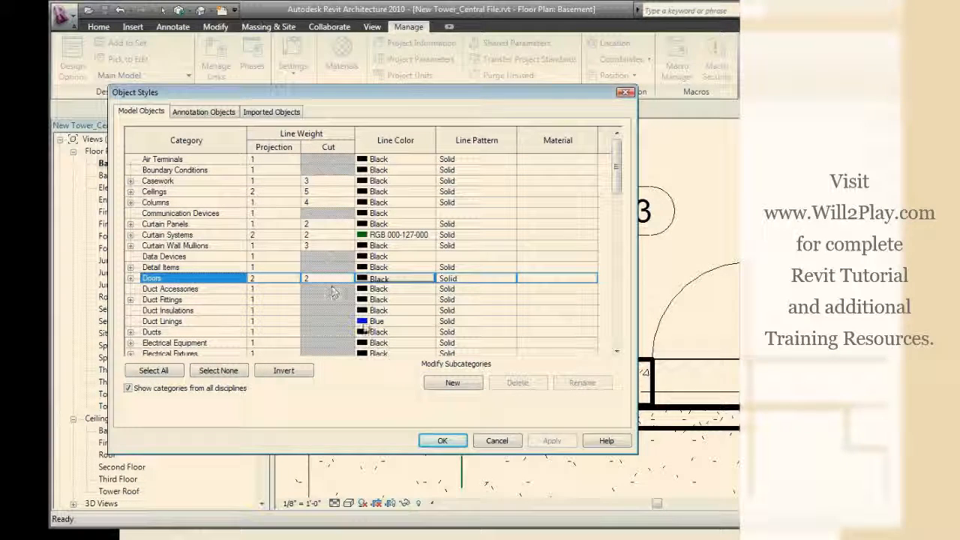
pyautogui.click(366, 332)
pyautogui.click(388, 280)
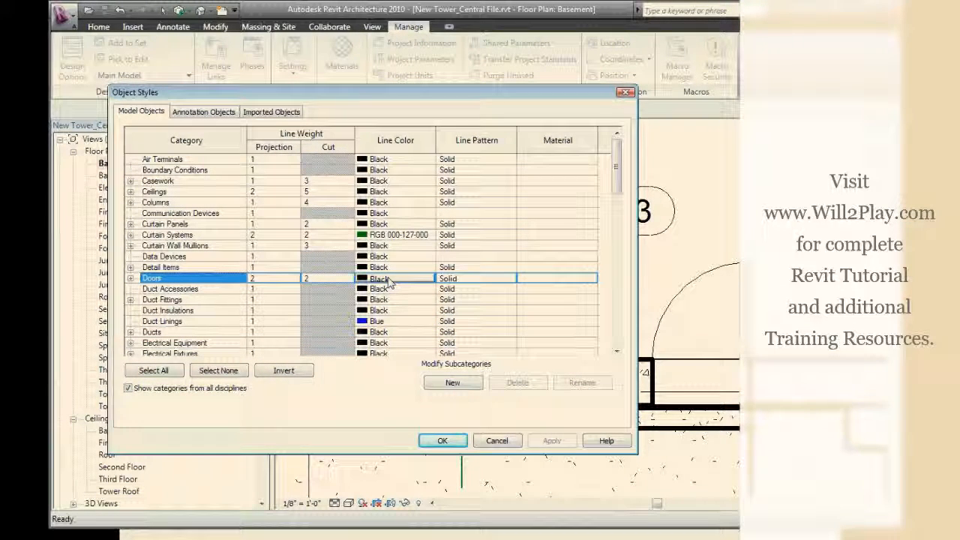
pyautogui.click(383, 278)
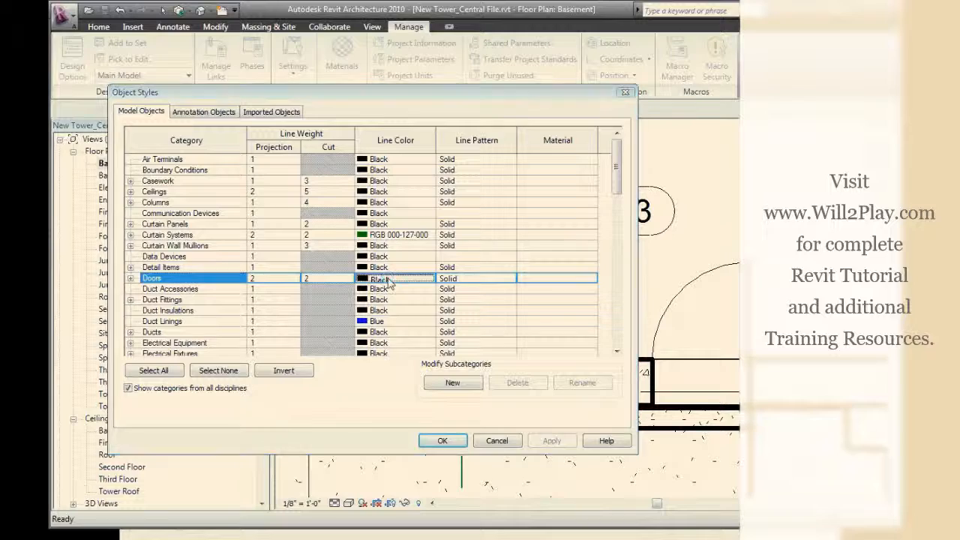
pyautogui.click(299, 219)
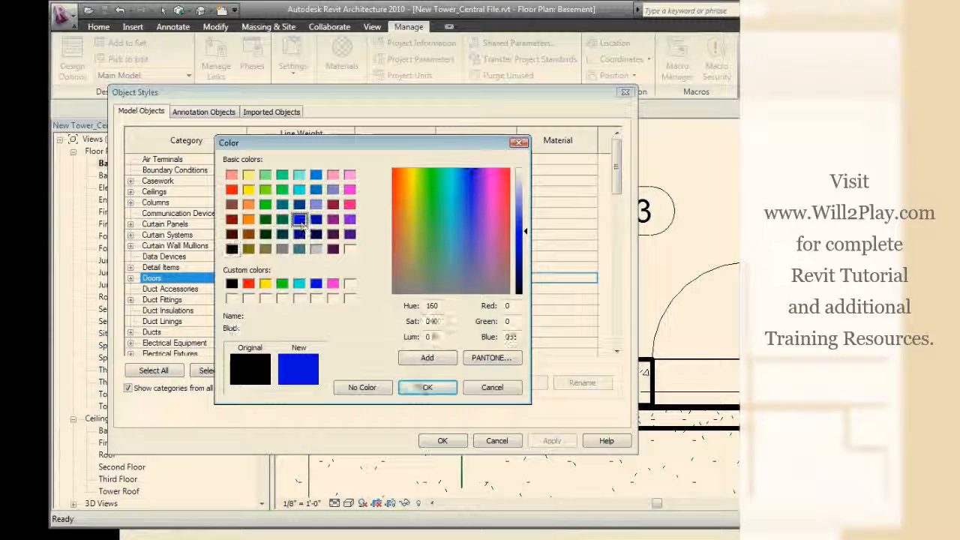
pyautogui.click(427, 387)
pyautogui.click(544, 440)
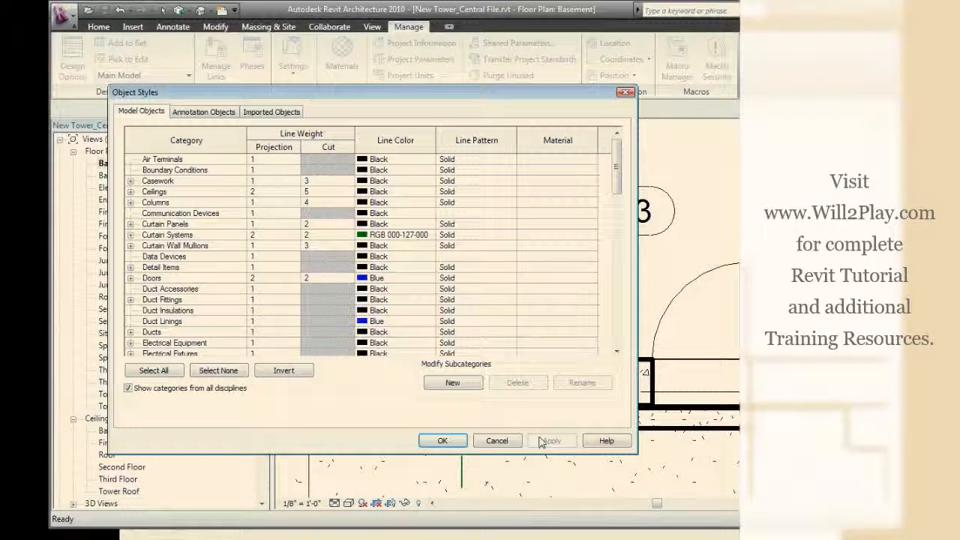
# - Set the Doors category's projection and cut line weights to 3, keep its line color blue, and apply the changes
pyautogui.click(281, 278)
pyautogui.click(279, 278)
pyautogui.write('3')
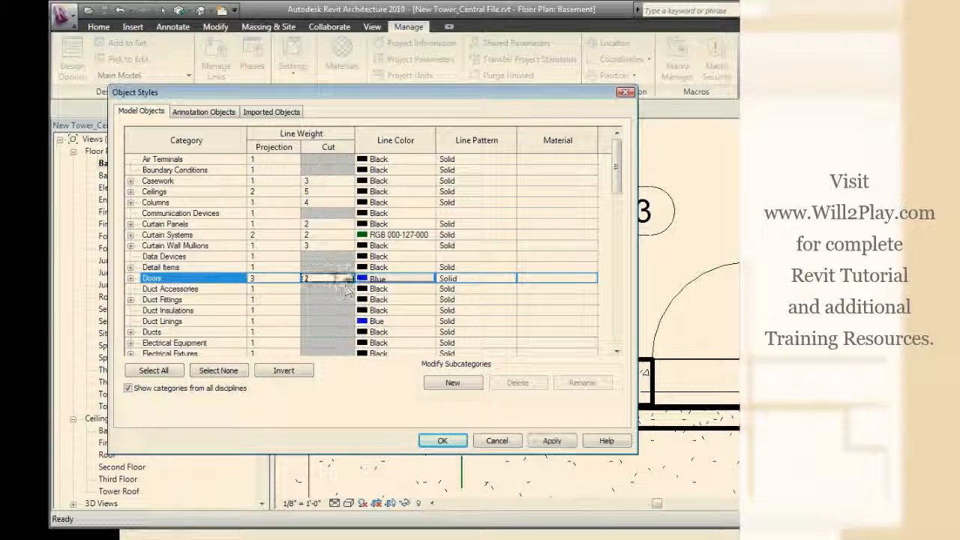
pyautogui.click(378, 278)
pyautogui.click(377, 278)
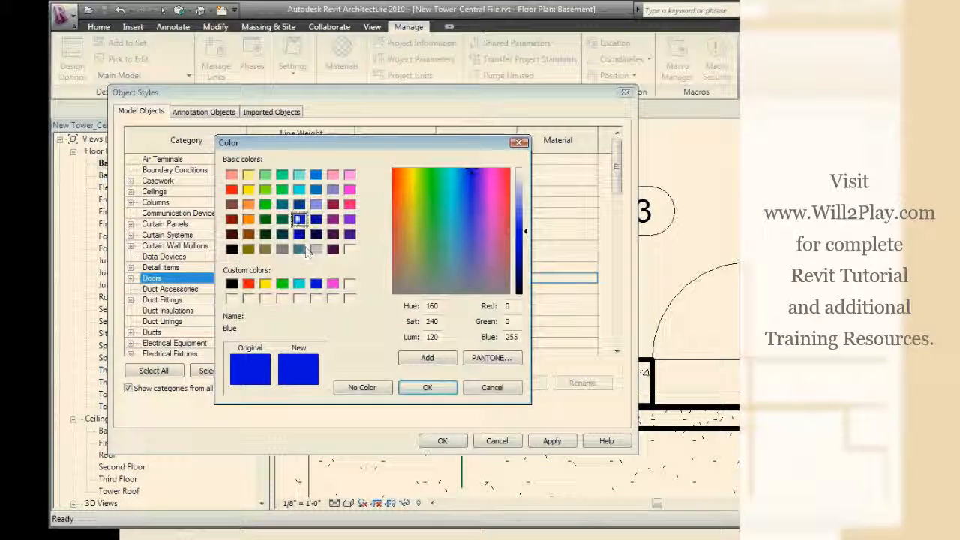
pyautogui.click(427, 387)
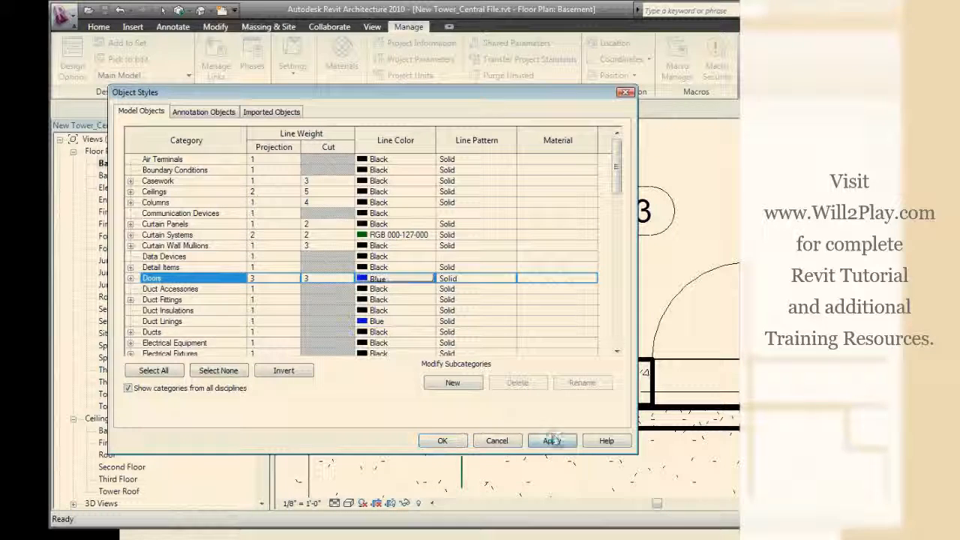
pyautogui.click(551, 440)
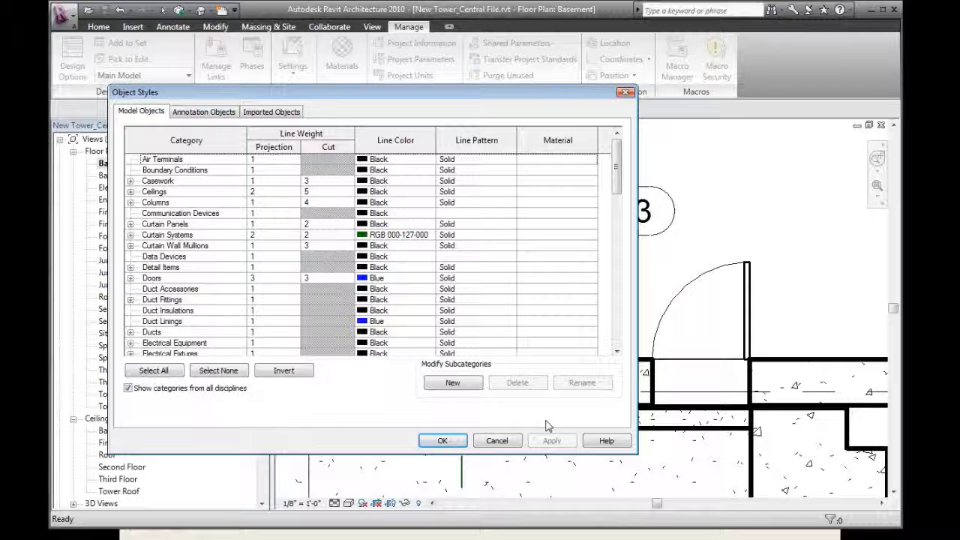
# - Expand the Doors category to examine the line settings of its subcategories
pyautogui.click(146, 279)
pyautogui.click(130, 278)
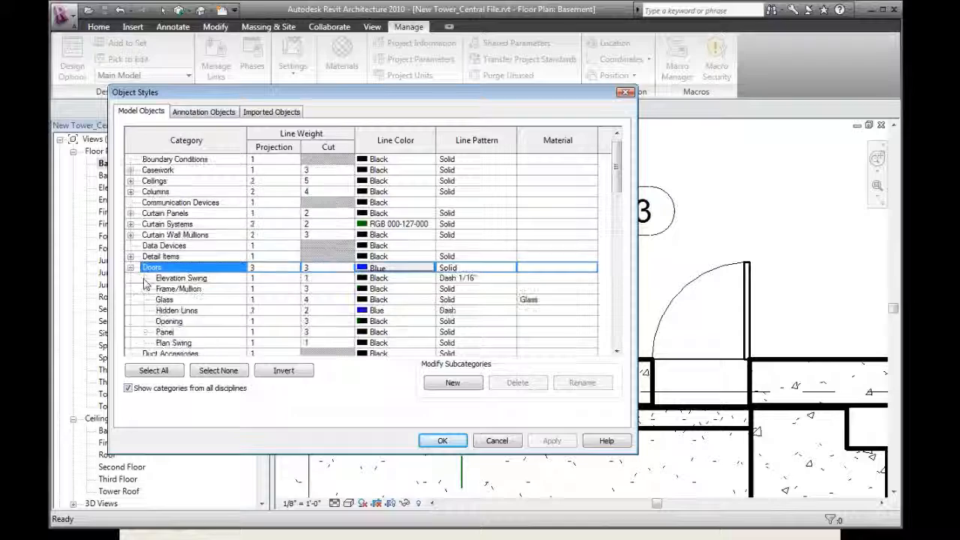